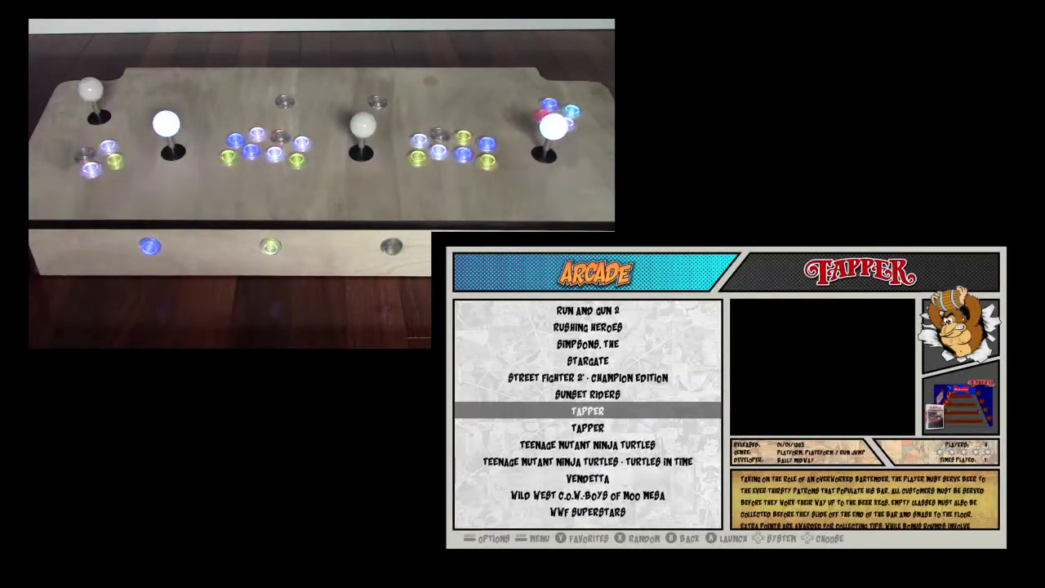
# Browse the lower part of the arcade game list from Tapper through WWF WrestleFest to X-Men
pyautogui.press('Down')
pyautogui.press('Down')
pyautogui.press('F4')
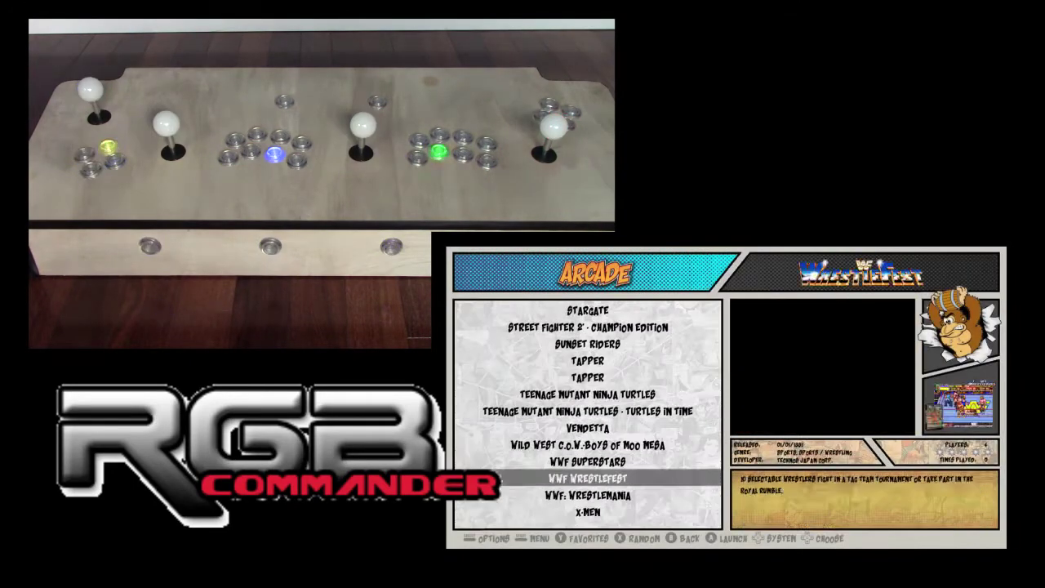
pyautogui.press('Up')
pyautogui.press('Return')
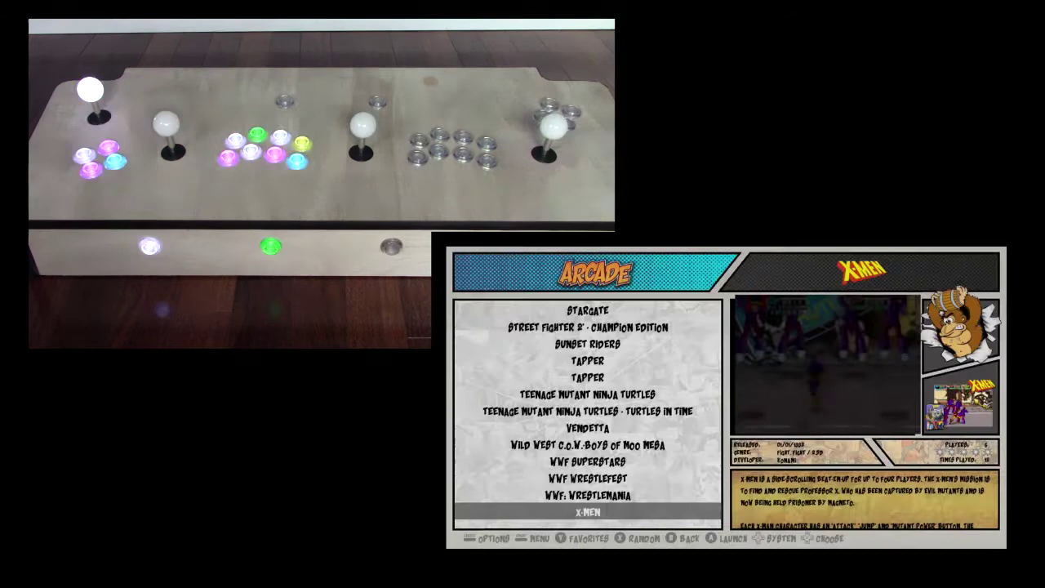
pyautogui.press('Return')
pyautogui.press('Down')
pyautogui.press('Down')
pyautogui.press('Down')
pyautogui.press('Down')
pyautogui.press('Down')
pyautogui.press('Down')
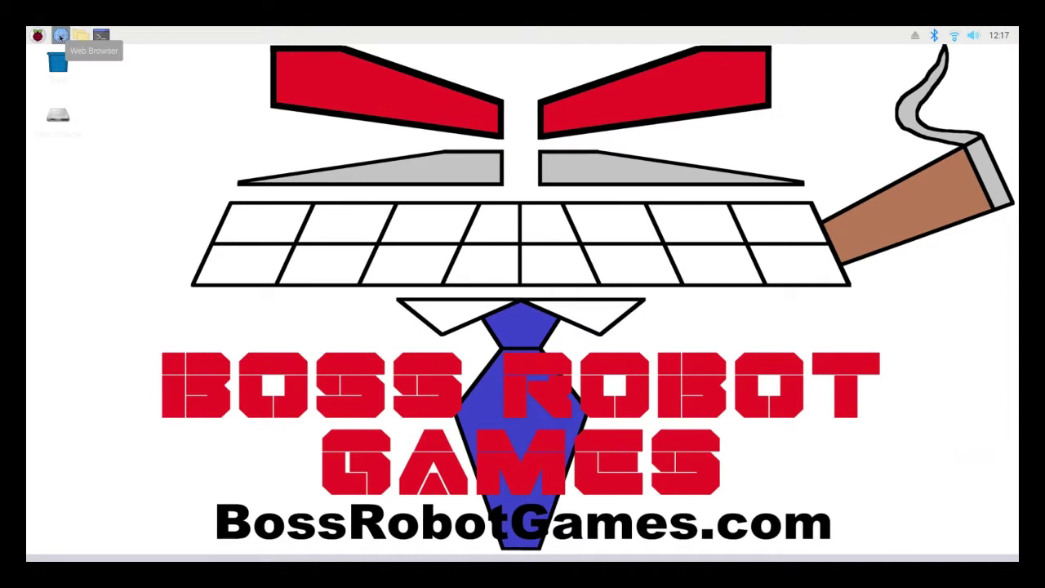
# Open the Chromium web browser and search for "users telnet rgbcommander"
pyautogui.click(60, 36)
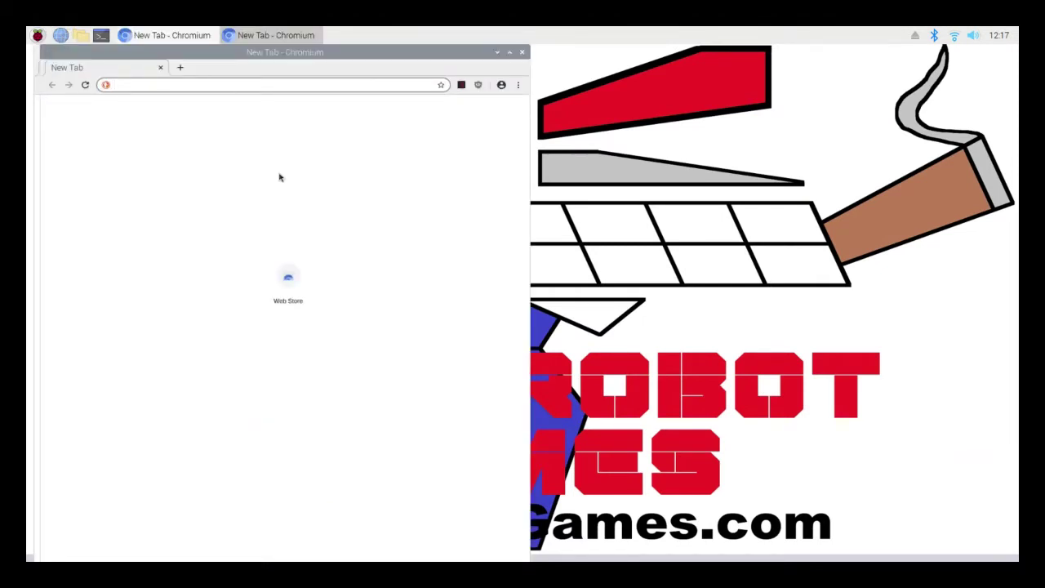
pyautogui.write('users')
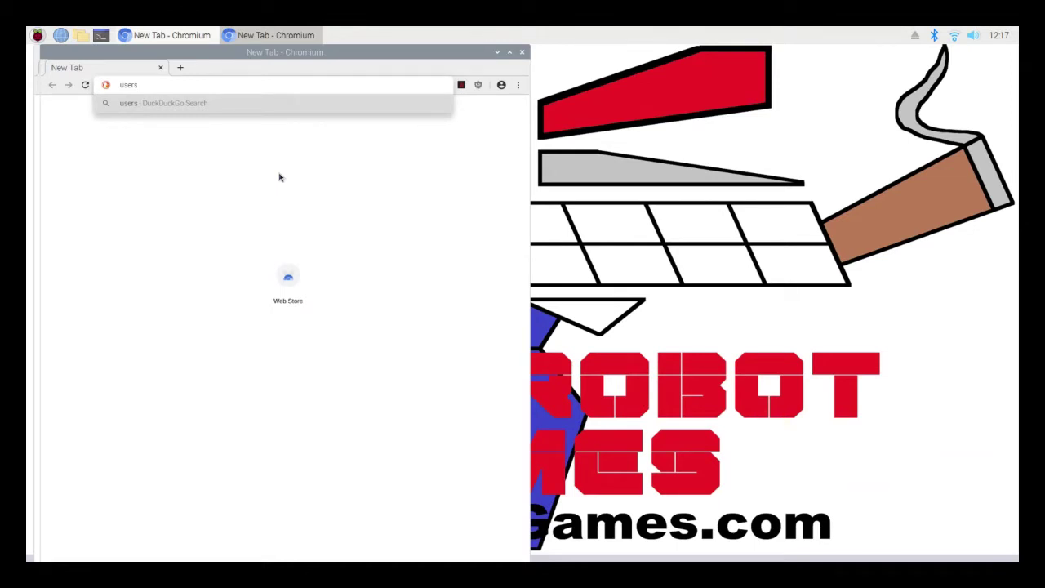
pyautogui.write(' telnet rgbcommander')
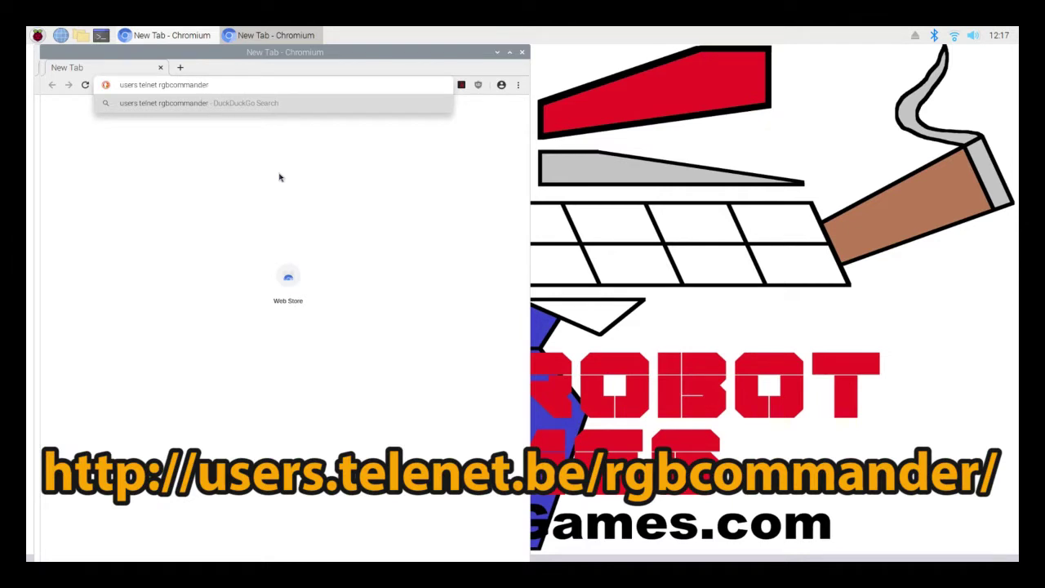
pyautogui.press('Return')
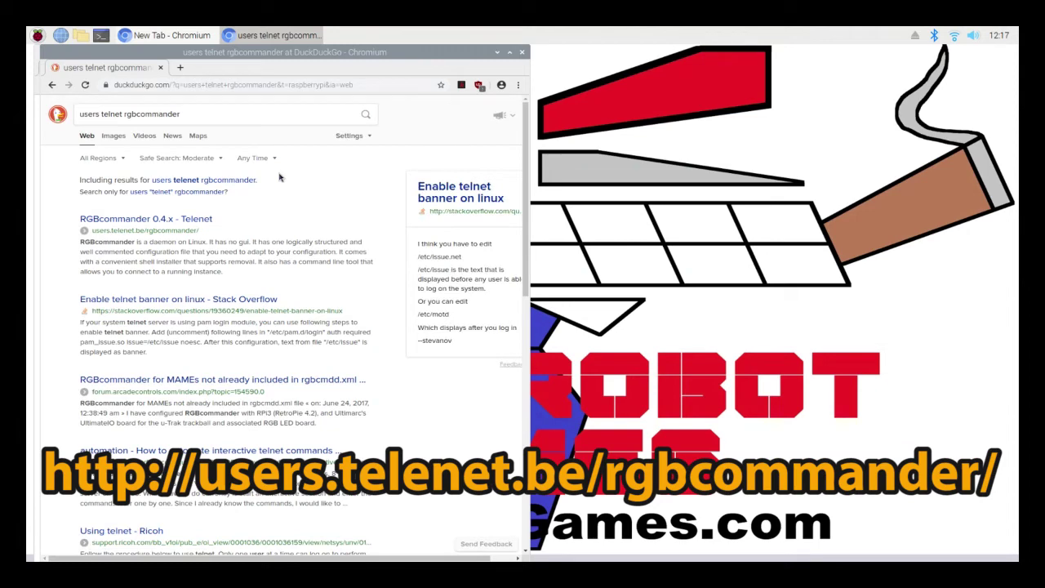
# Download RGBcommander Linux v0.4.0.5 from users.telenet.be/rgbcommander and open the downloaded tar.gz archive
pyautogui.click(167, 222)
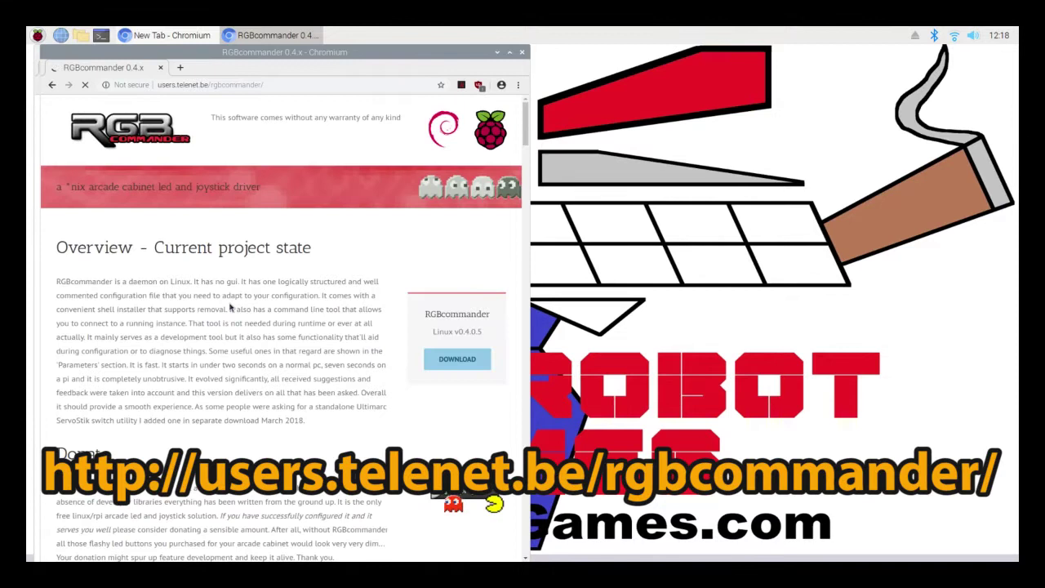
pyautogui.click(463, 361)
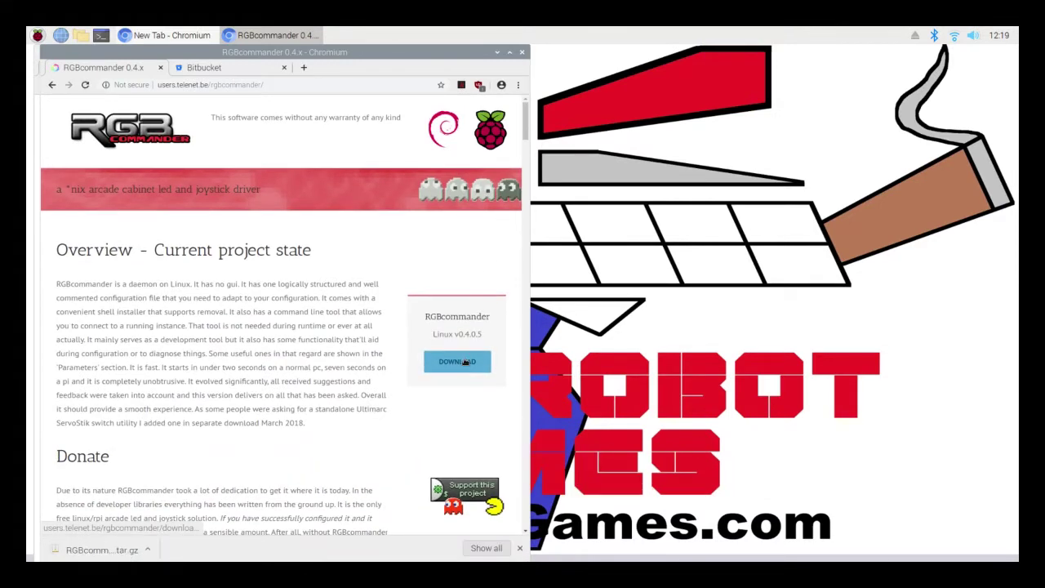
pyautogui.click(79, 550)
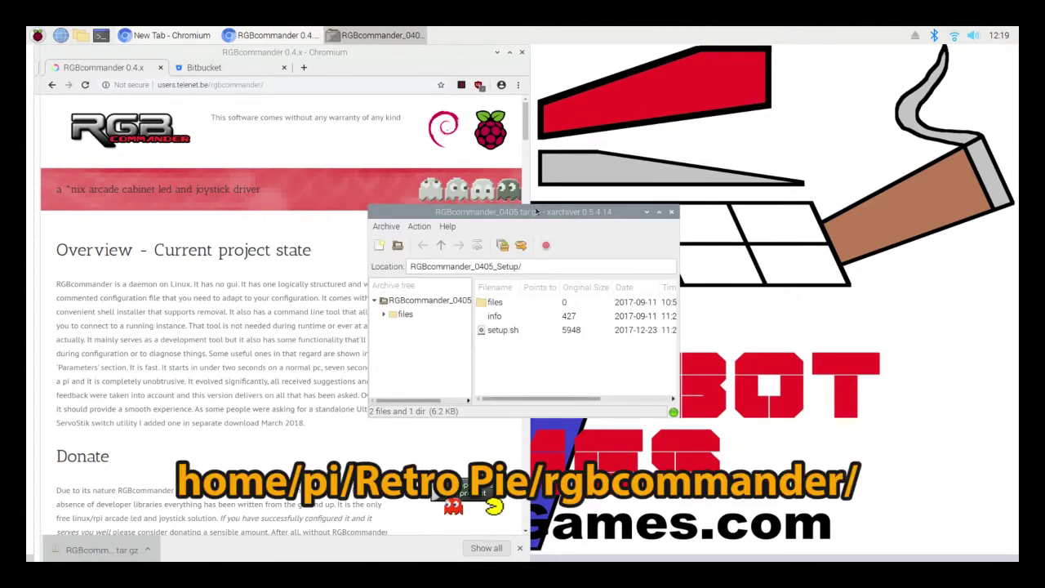
pyautogui.moveTo(534, 213); pyautogui.dragTo(764, 185)
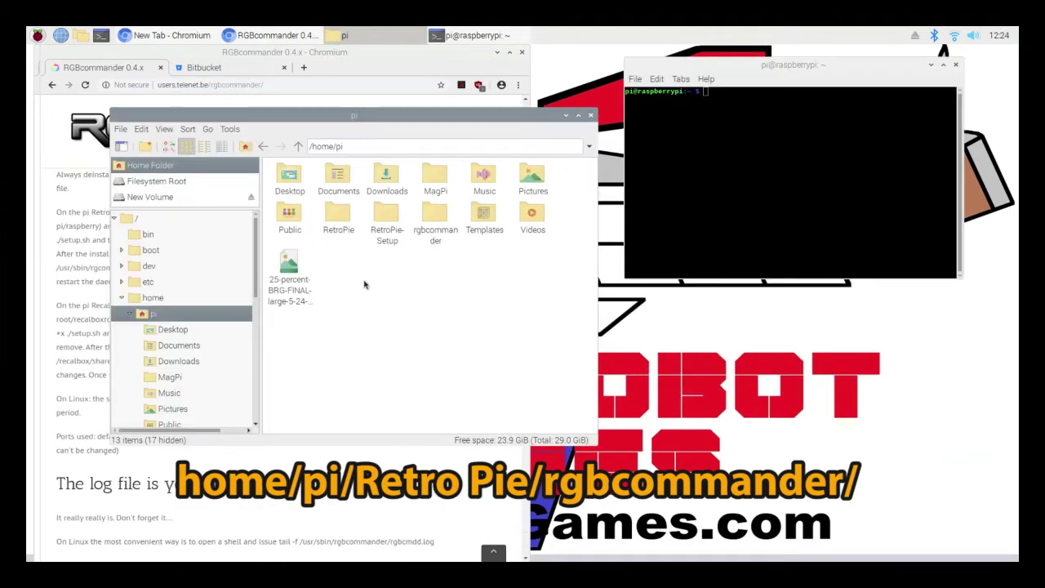
# Move the rgbcommander folder from /home/pi into /home/pi/RetroPie in the file manager
pyautogui.click(437, 222)
pyautogui.rightClick(439, 223)
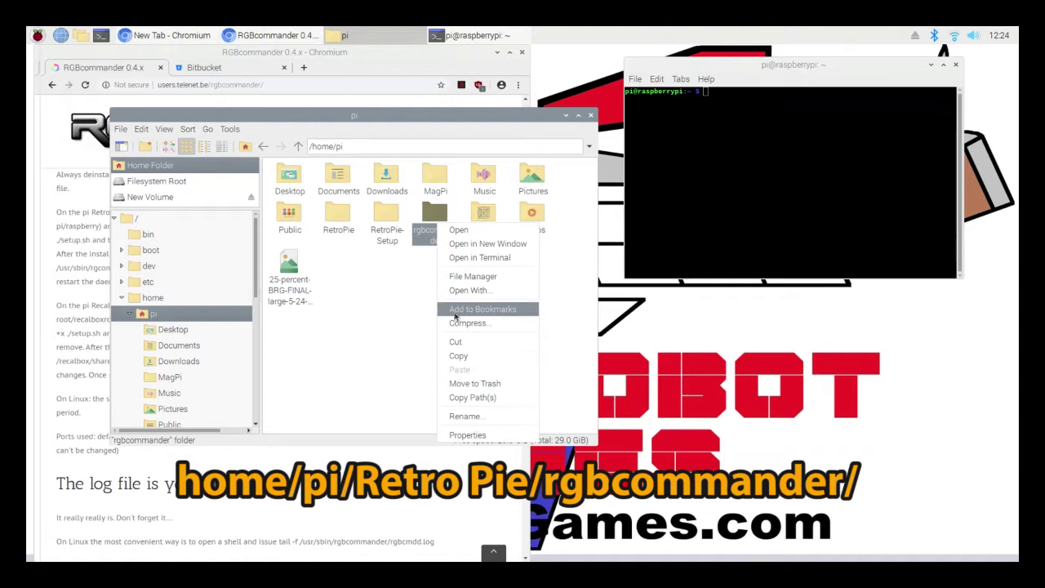
pyautogui.click(466, 344)
pyautogui.doubleClick(343, 217)
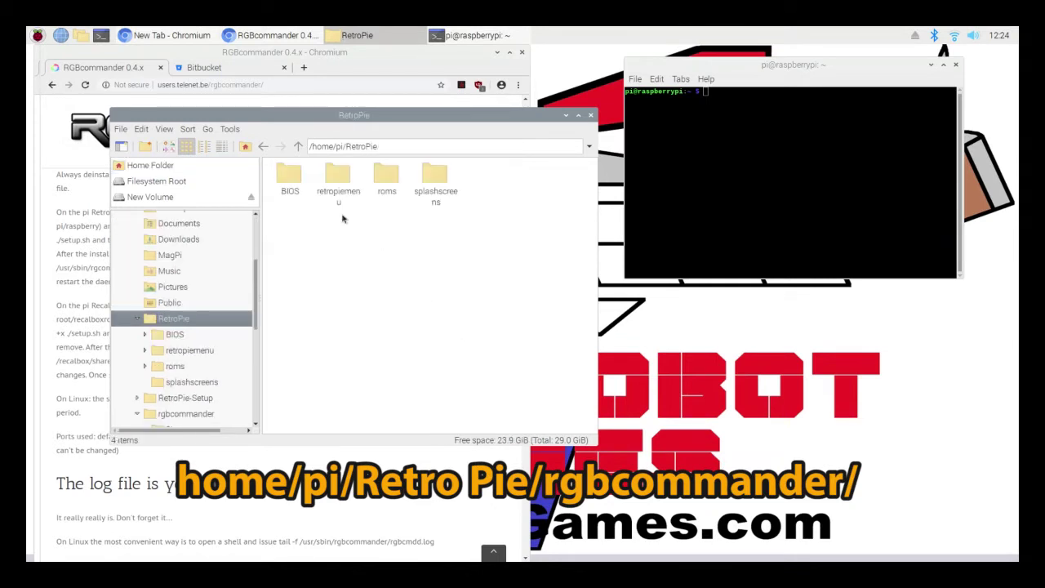
pyautogui.rightClick(377, 280)
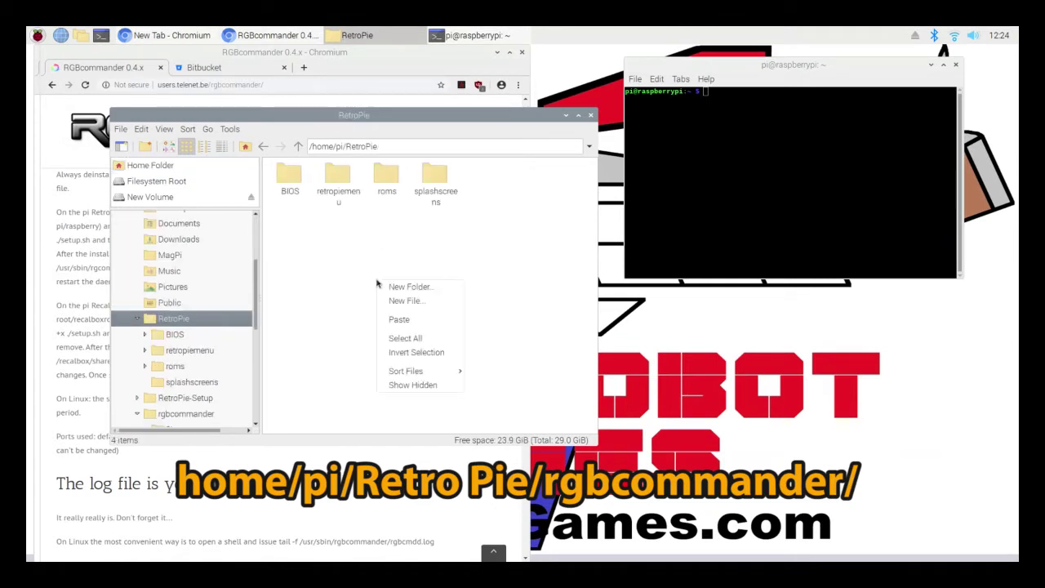
pyautogui.click(421, 321)
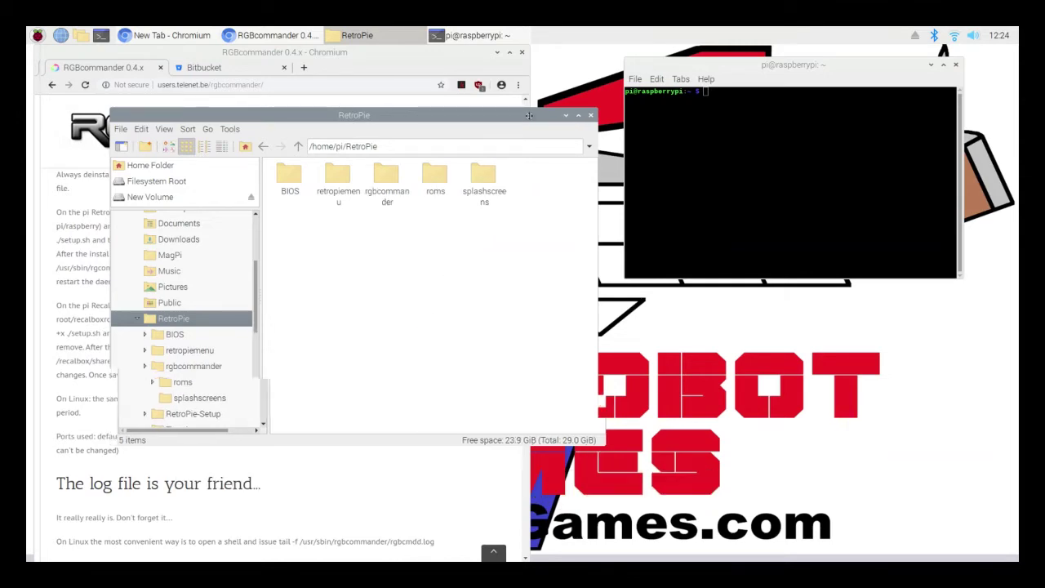
pyautogui.moveTo(535, 120); pyautogui.dragTo(937, 308)
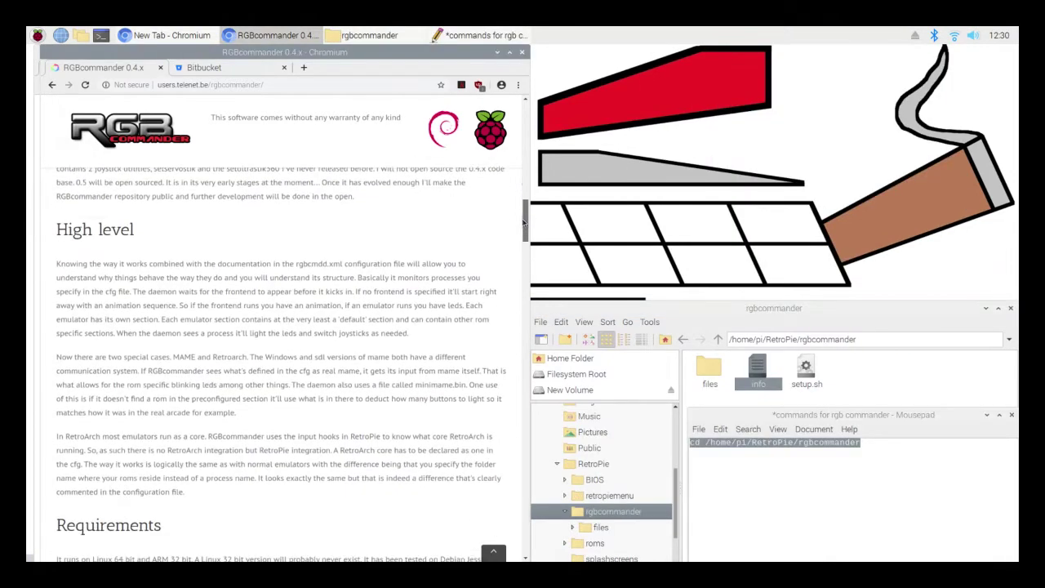
# Open a terminal and change its directory to /home/pi/RetroPie/rgbcommander, using the cd command from the notes file
pyautogui.scroll(-5, 525, 259)
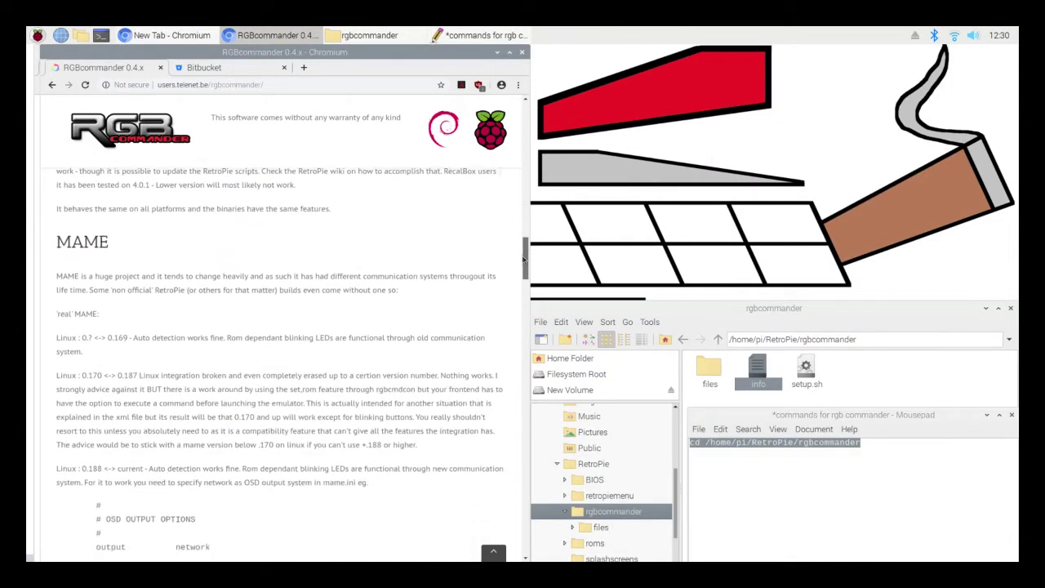
pyautogui.moveTo(525, 260); pyautogui.dragTo(523, 302)
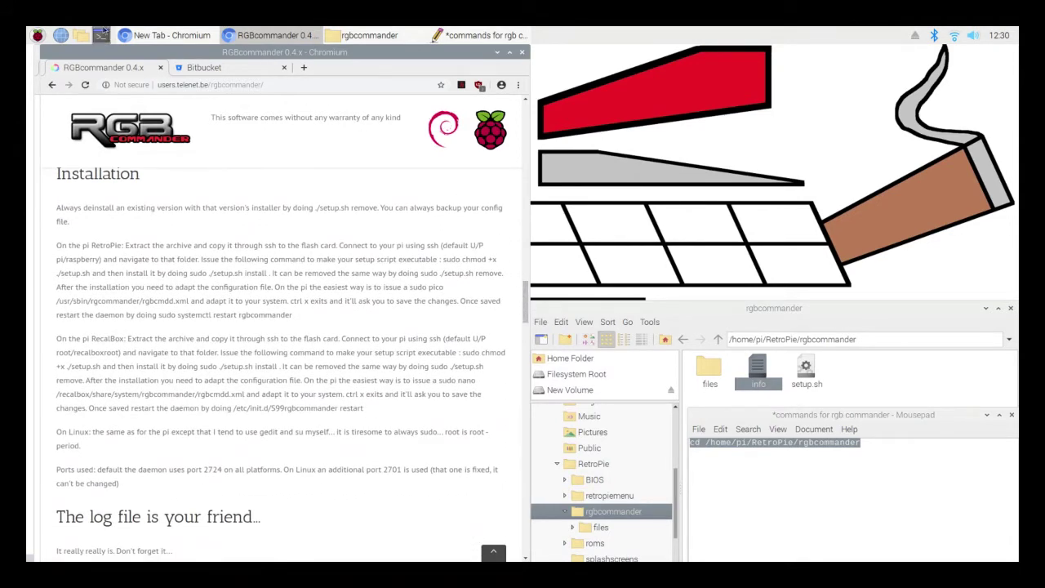
pyautogui.click(99, 37)
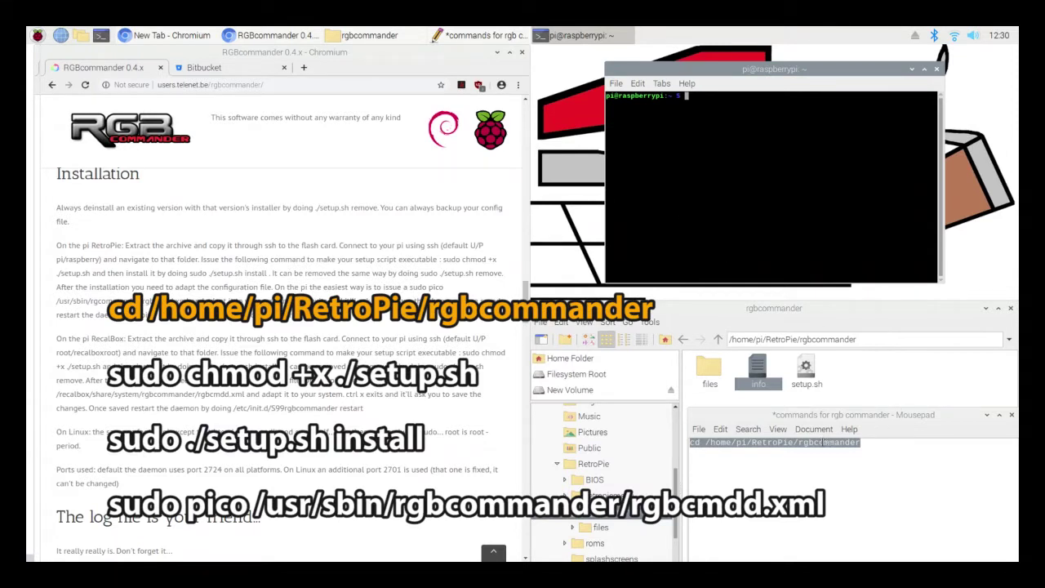
pyautogui.rightClick(823, 441)
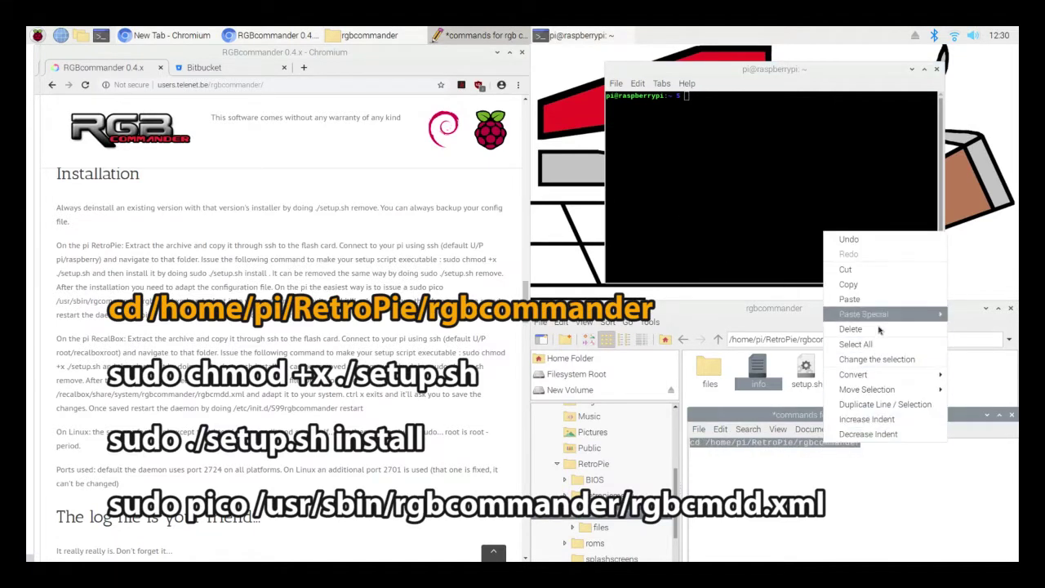
pyautogui.click(882, 295)
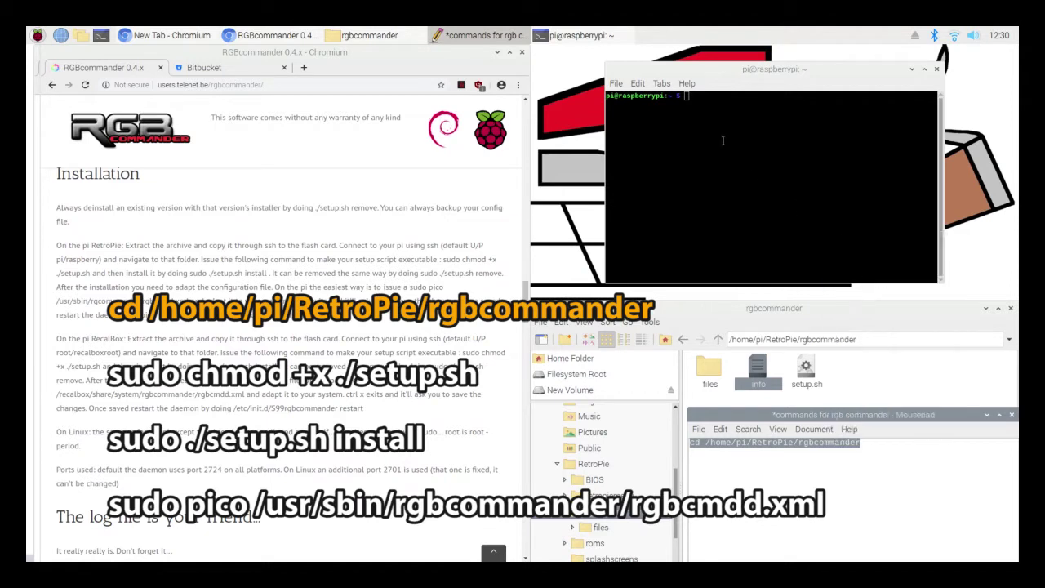
pyautogui.click(691, 95)
pyautogui.hotkey('ctrl', 'shift', 'v')
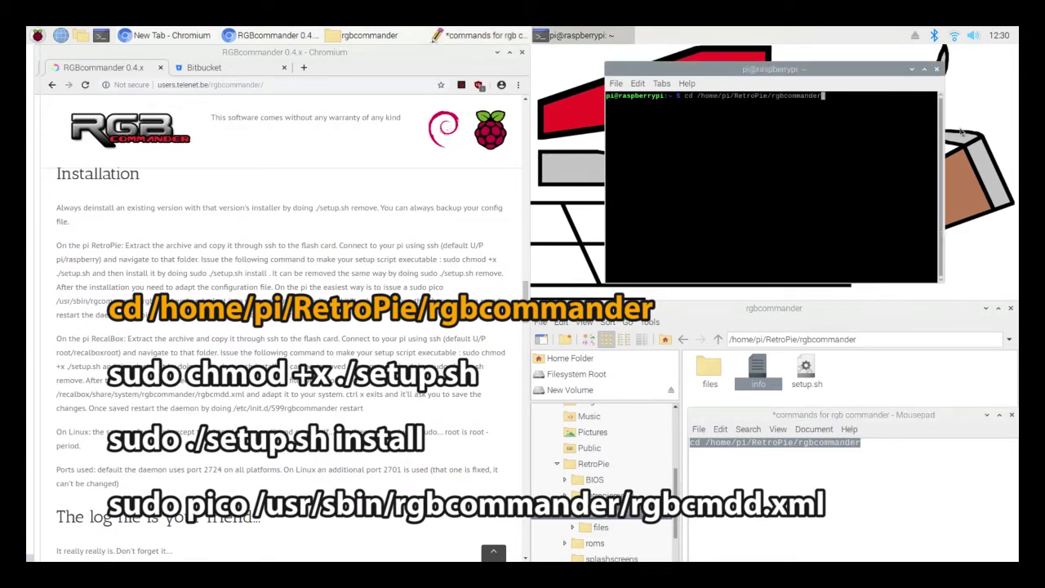
pyautogui.press('Return')
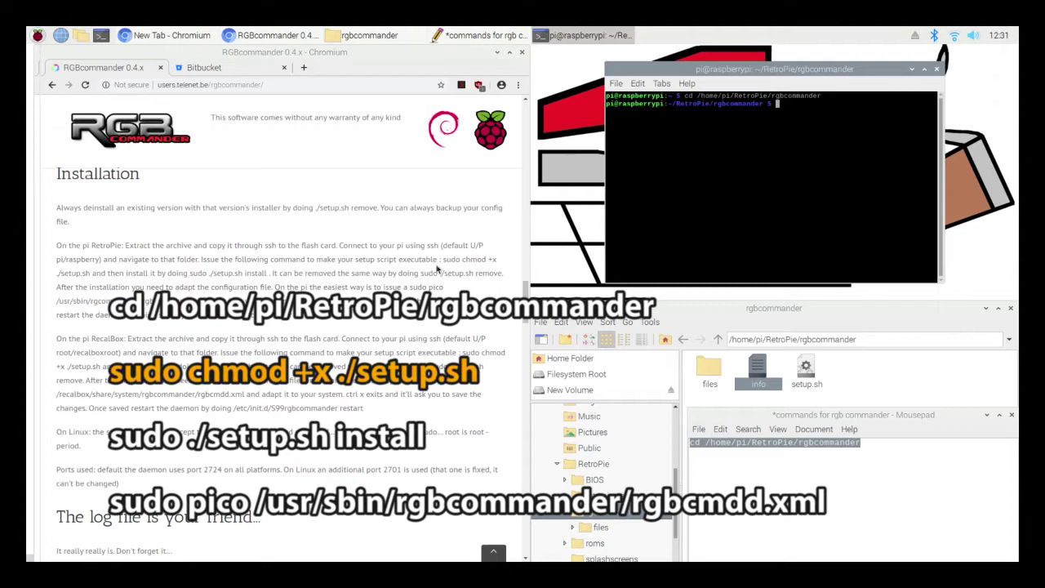
# Copy "sudo chmod +x ./setup.sh" from the website's RetroPie installation instructions into the notes and run it in the terminal
pyautogui.moveTo(442, 260); pyautogui.dragTo(86, 273)
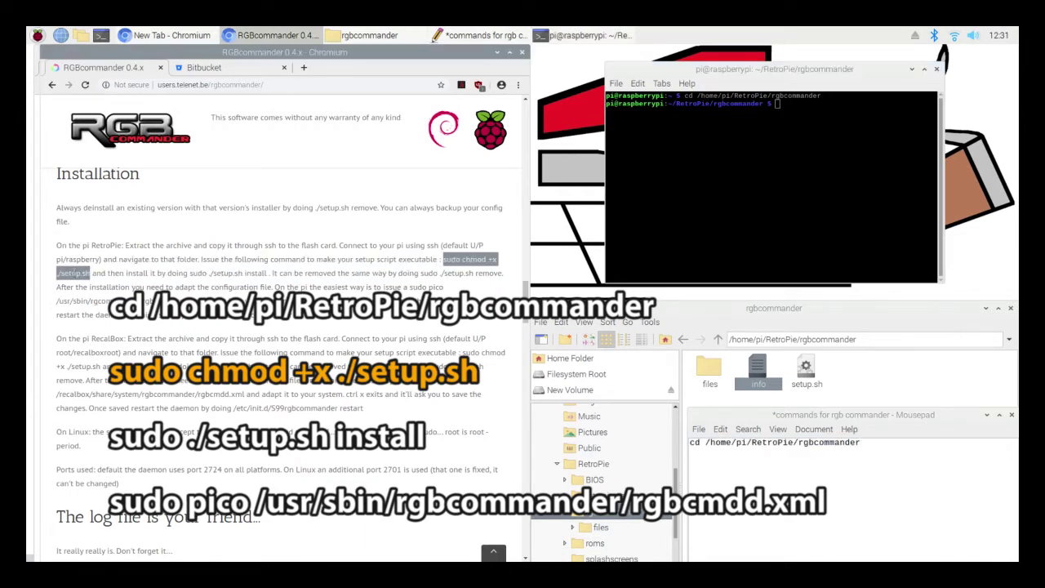
pyautogui.rightClick(74, 273)
pyautogui.click(102, 282)
pyautogui.click(917, 450)
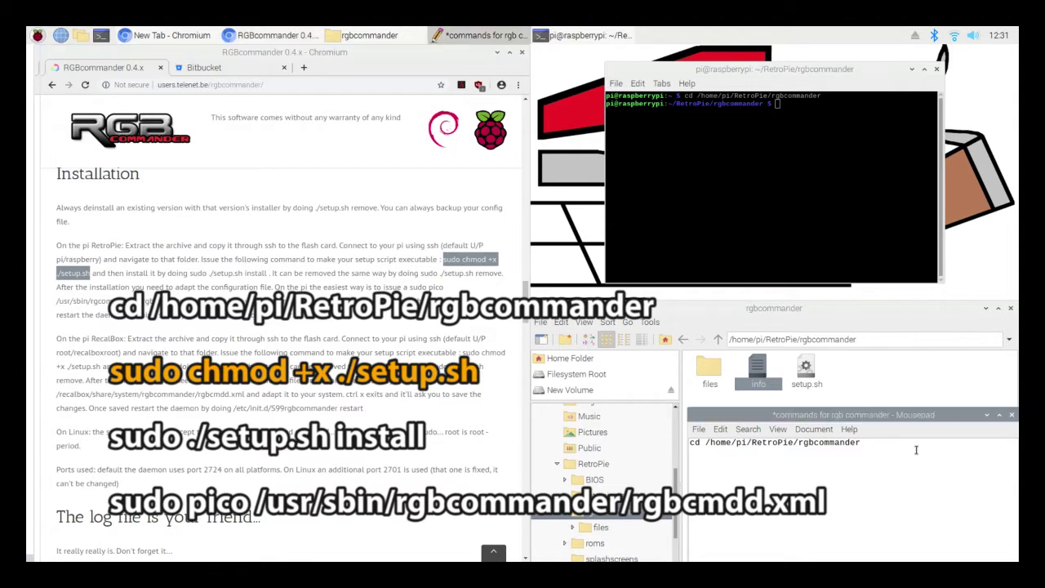
pyautogui.rightClick(696, 454)
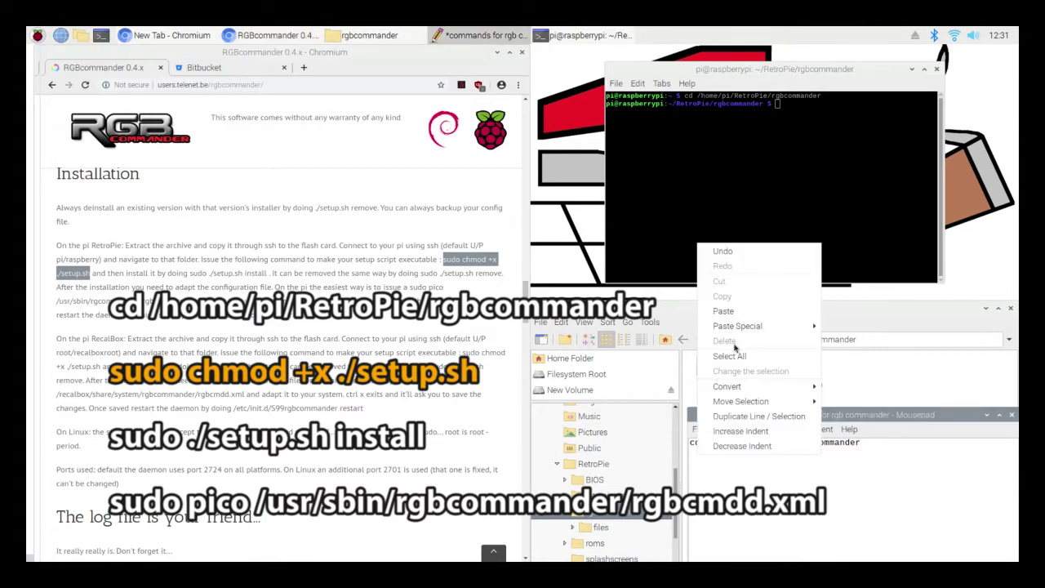
pyautogui.click(752, 316)
pyautogui.click(782, 94)
pyautogui.middleClick(780, 103)
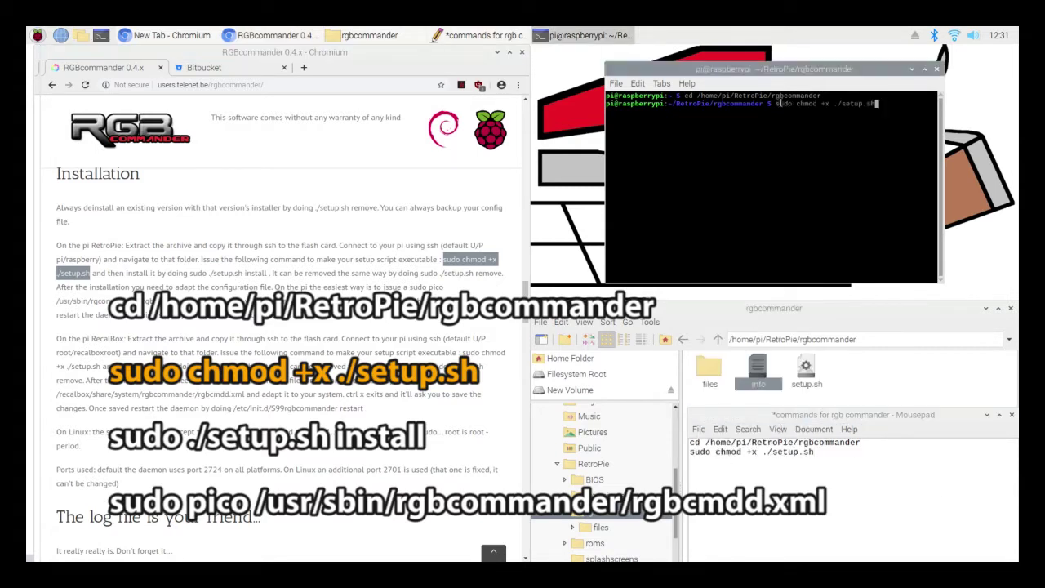
pyautogui.press('Return')
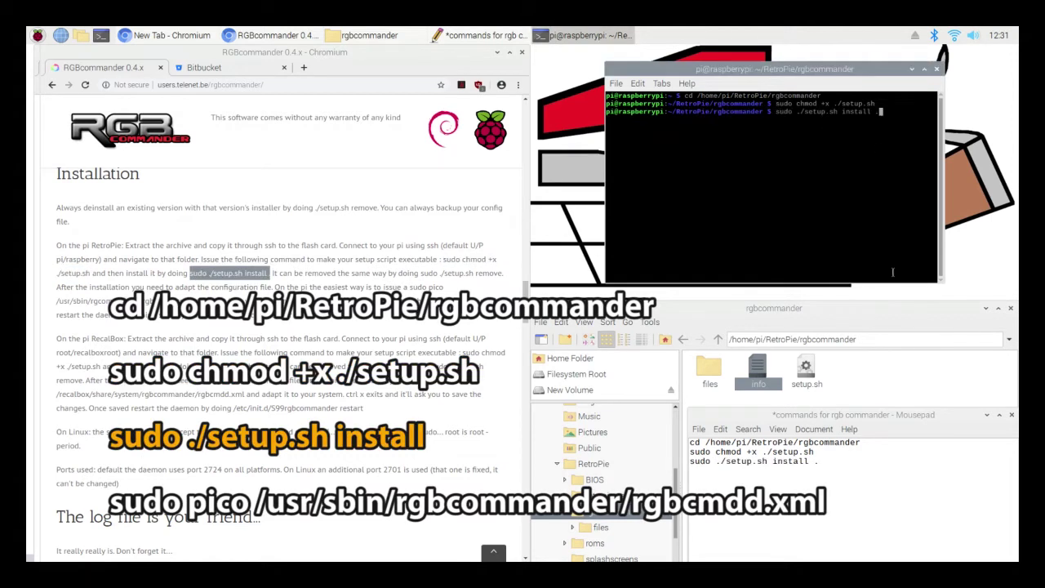
# Try to install RGBcommander with "sudo ./setup.sh install ." and remove the trailing period from that command in the notes
pyautogui.press('Return')
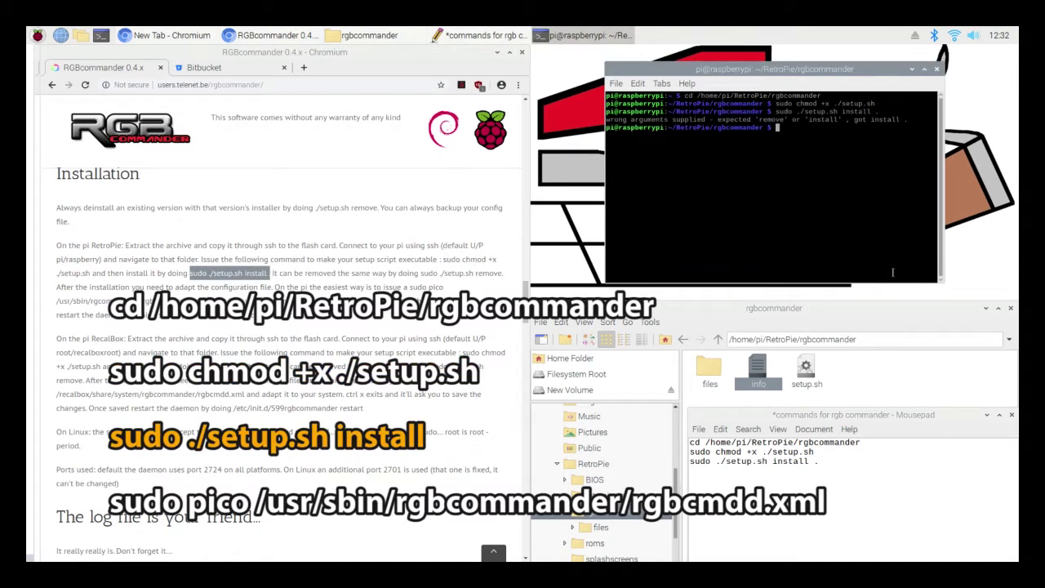
pyautogui.middleClick(893, 273)
pyautogui.click(825, 461)
pyautogui.press('BackSpace')
pyautogui.press('BackSpace')
# Try to edit /usr/sbin/rgcommander/rgbcmdd.xml with sudo pico, and exit the editor
pyautogui.click(807, 70)
pyautogui.press('Return')
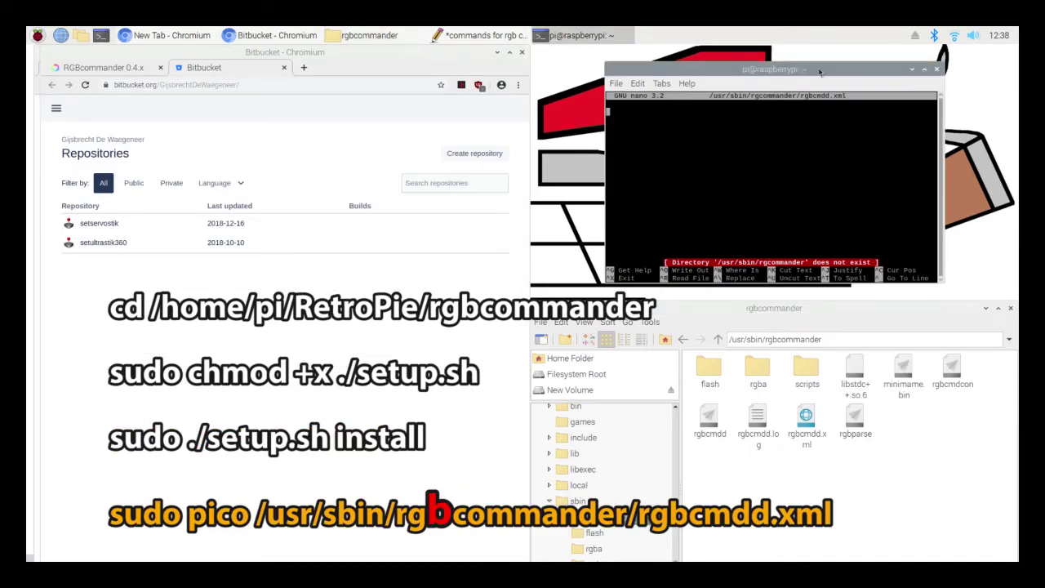
pyautogui.hotkey('ctrl', 'x')
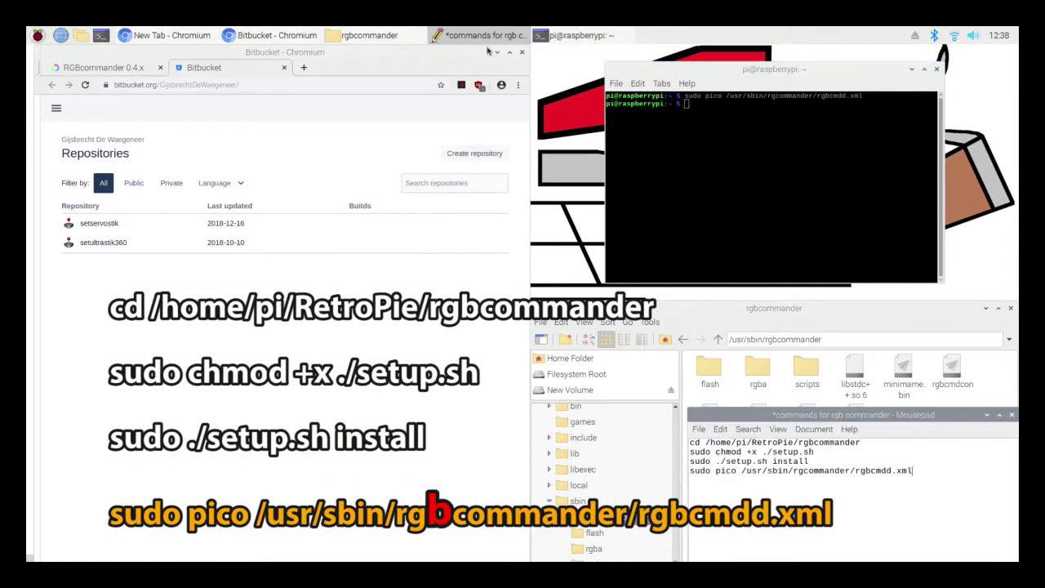
# Correct the configuration path in the notes to /usr/sbin/rgbcommander/rgbcmdd.xml and close the browser's Bitbucket page
pyautogui.click(804, 472)
pyautogui.write('b')
pyautogui.click(259, 34)
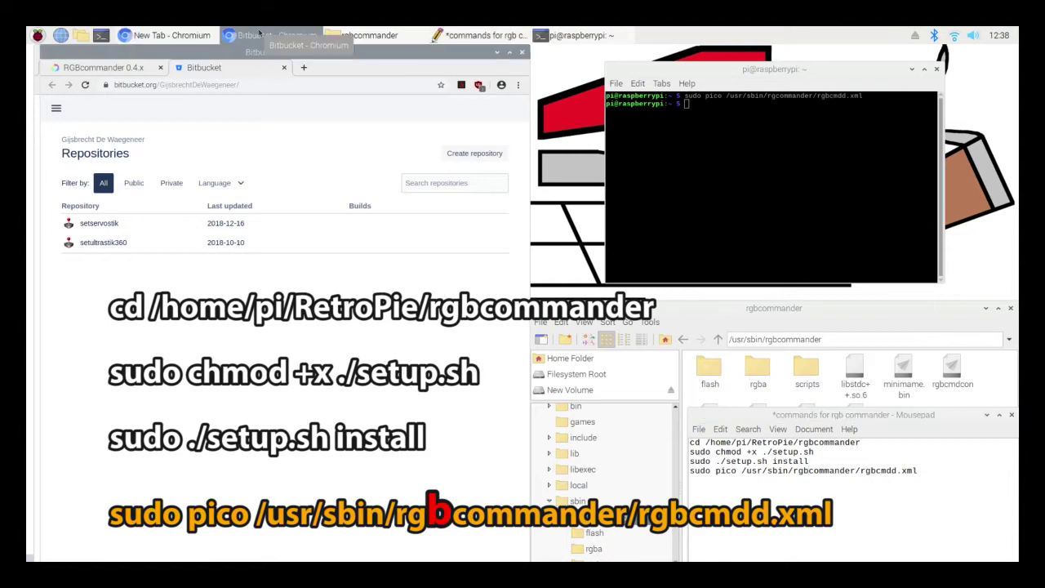
pyautogui.click(283, 67)
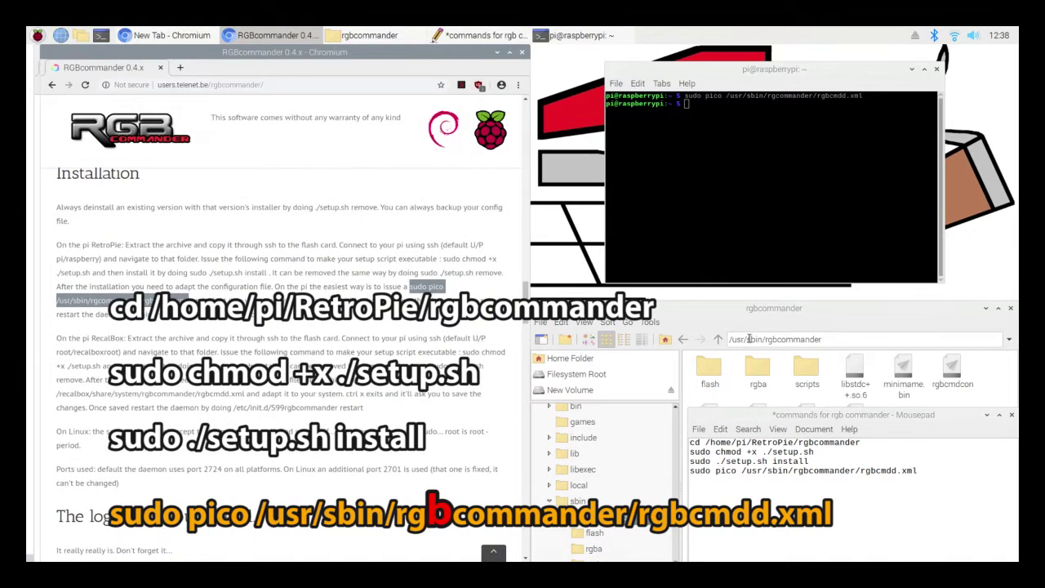
# Recall the last terminal command, correct its folder name to rgbcommander, and open /usr/sbin/rgbcommander/rgbcmdd.xml with sudo pico
pyautogui.click(724, 69)
pyautogui.press('Up')
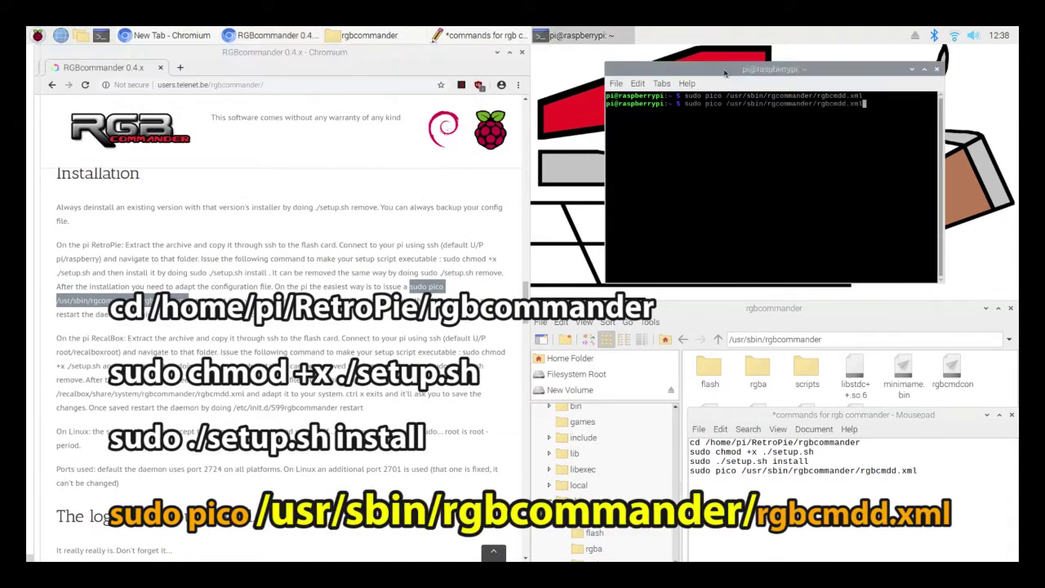
pyautogui.press('Left')
pyautogui.press('Left')
pyautogui.press('Left')
pyautogui.press('Left')
pyautogui.press('Left')
pyautogui.press('Left')
pyautogui.press('Left')
pyautogui.press('Left')
pyautogui.press('Left')
pyautogui.press('Left')
pyautogui.press('Left')
pyautogui.press('Left')
pyautogui.press('Left')
pyautogui.press('Left')
pyautogui.press('Left')
pyautogui.press('Left')
pyautogui.press('Left')
pyautogui.press('Left')
pyautogui.press('Left')
pyautogui.press('Left')
pyautogui.press('Right')
pyautogui.write('b')
pyautogui.press('Return')
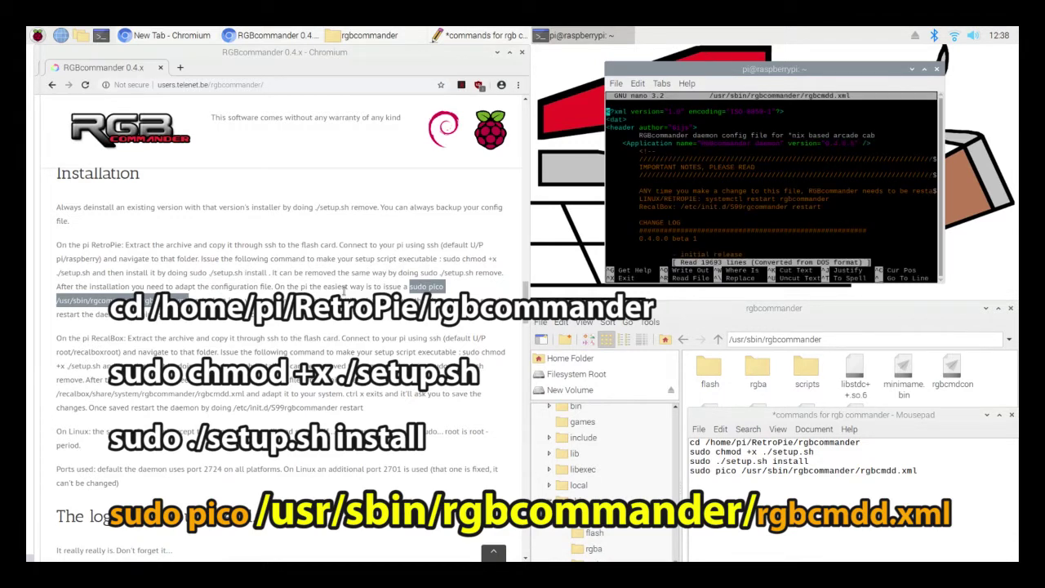
pyautogui.hotkey('ctrl', 'k')
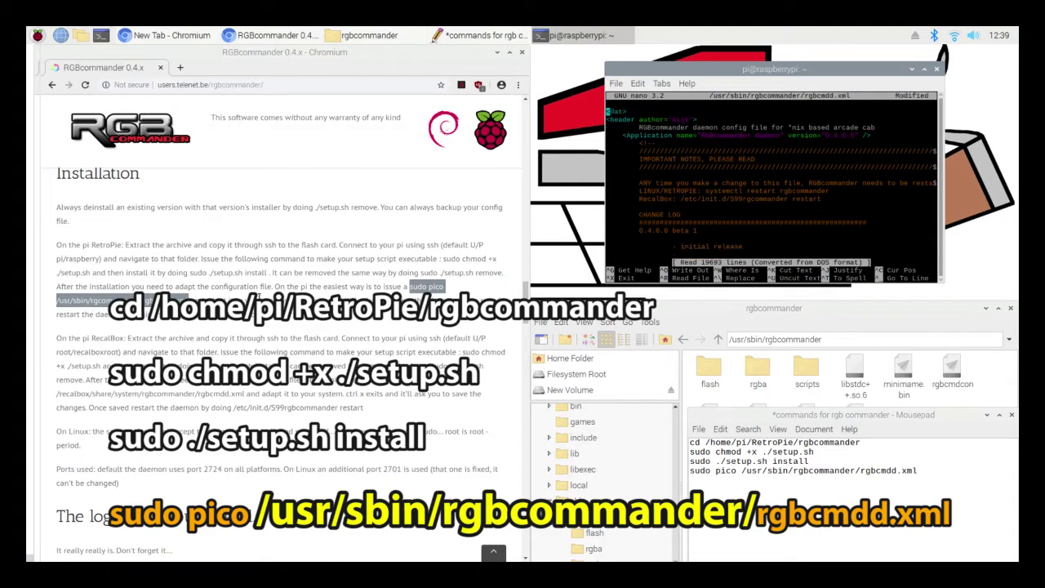
pyautogui.hotkey('ctrl', 'x')
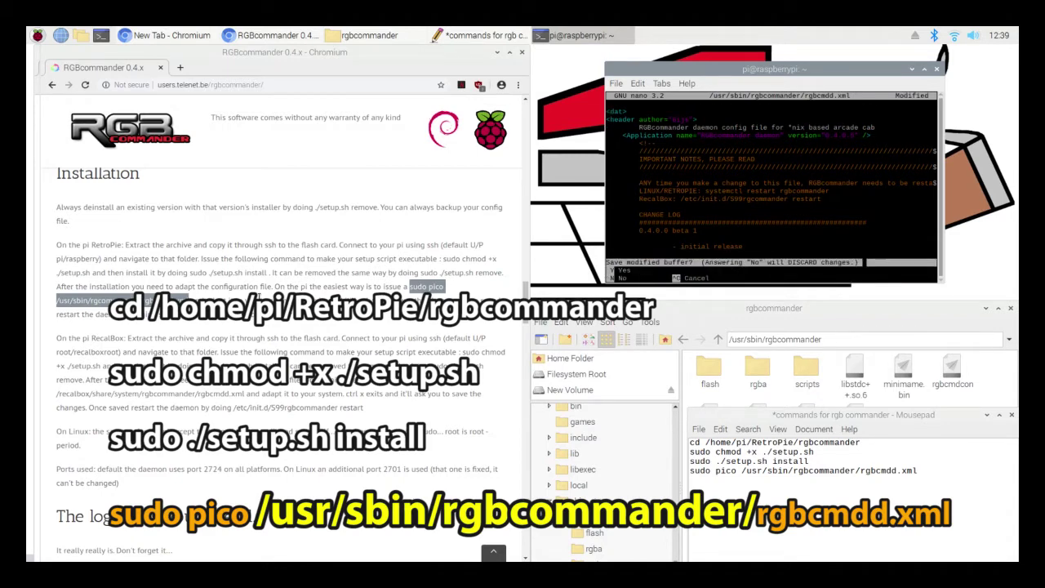
pyautogui.press('y')
pyautogui.press('Return')
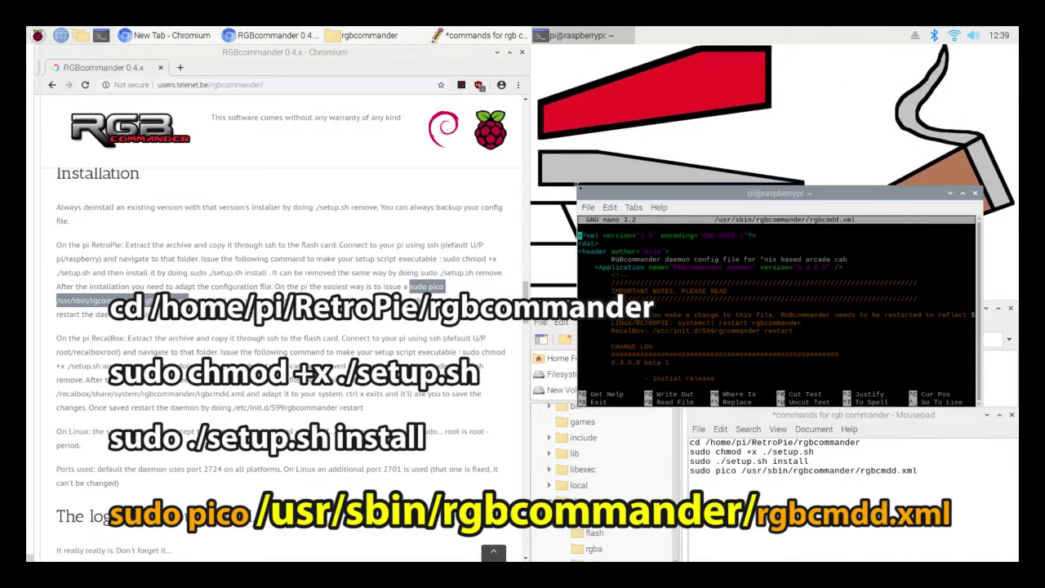
# Enlarge the terminal window and look through the change log, requirements and setup instructions in rgbcmdd.xml
pyautogui.moveTo(578, 186); pyautogui.dragTo(438, 72)
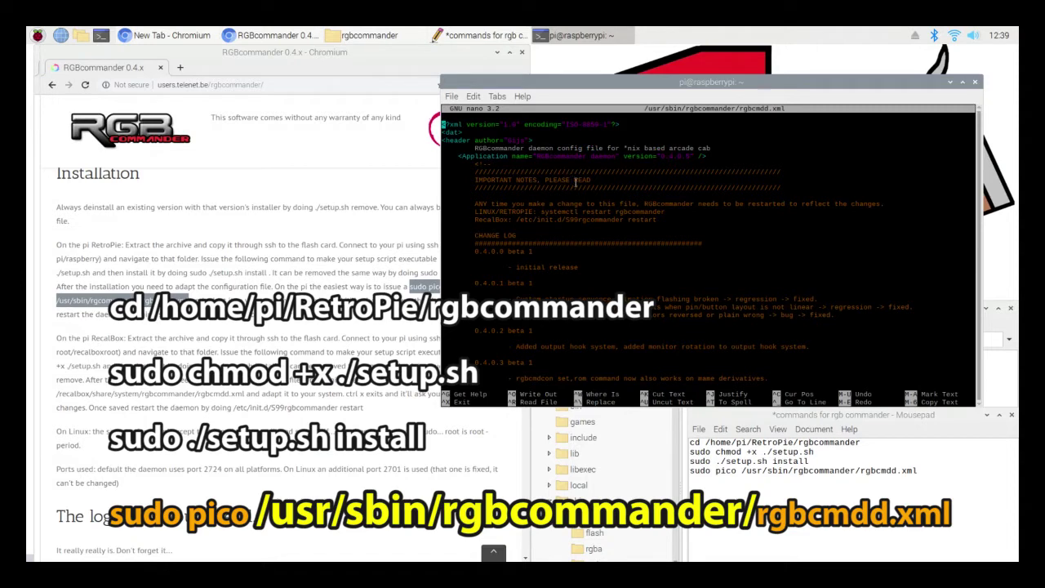
pyautogui.scroll(-15, 529, 251)
pyautogui.scroll(15, 535, 272)
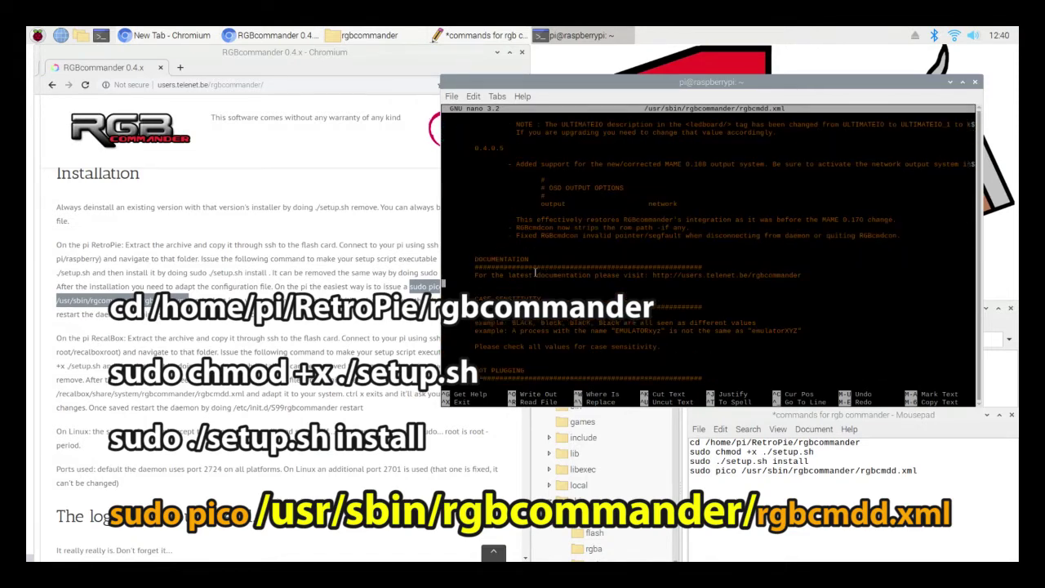
pyautogui.scroll(-10, 535, 272)
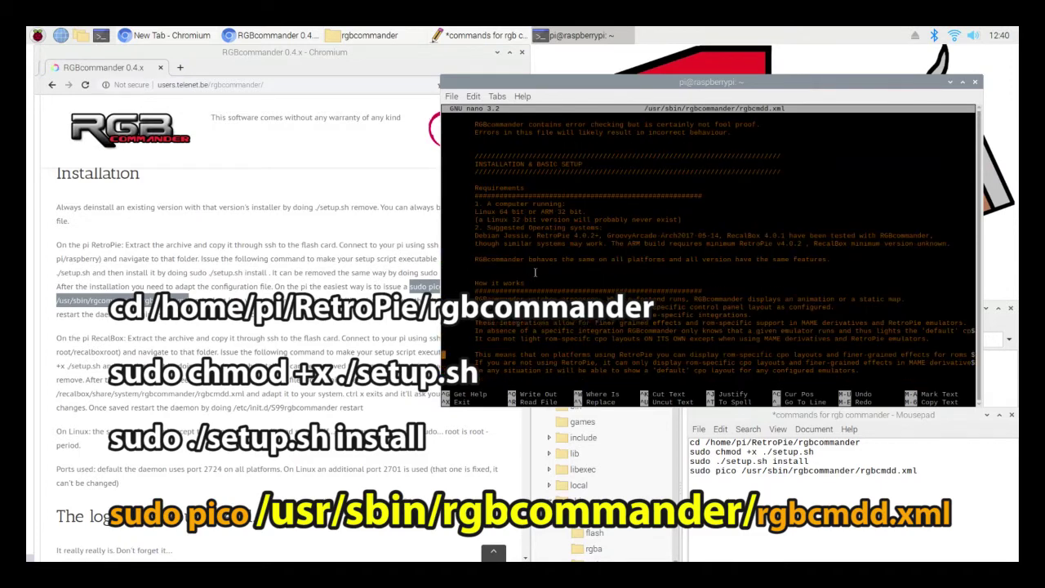
pyautogui.scroll(-10, 536, 270)
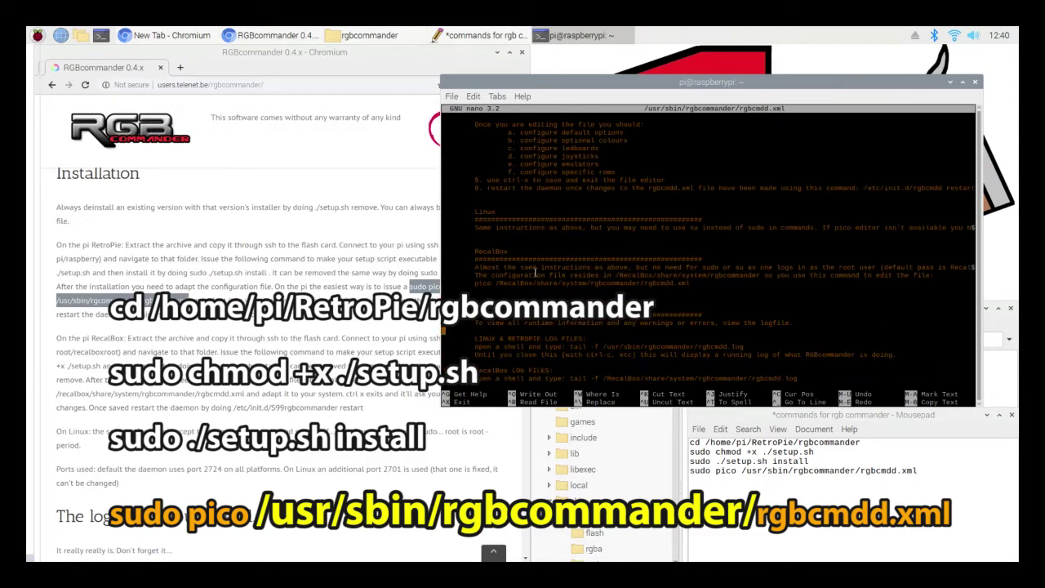
pyautogui.scroll(-5, 525, 270)
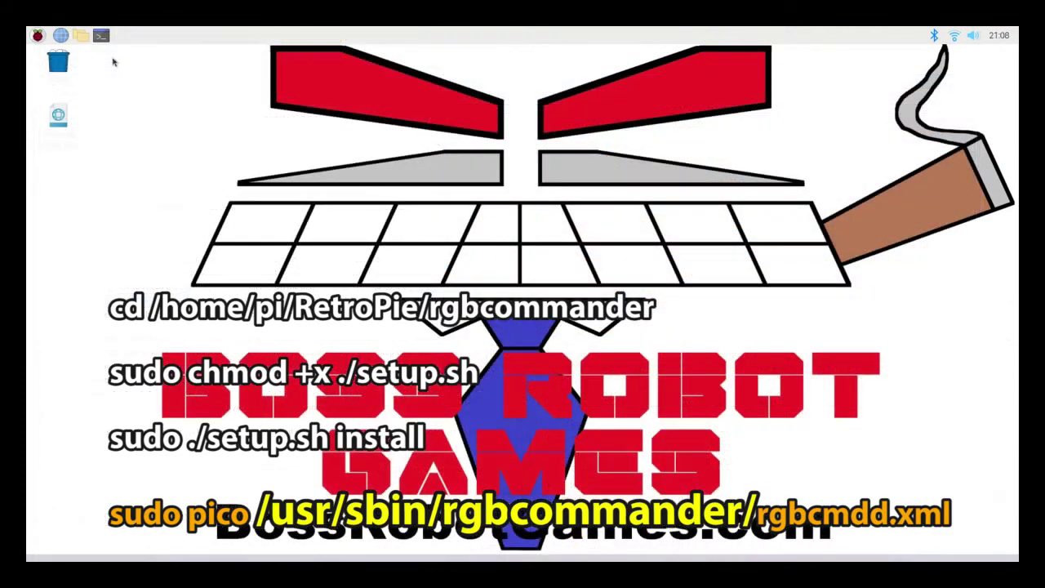
# Open the /usr/sbin/rgbcommander folder in the file manager
pyautogui.click(81, 35)
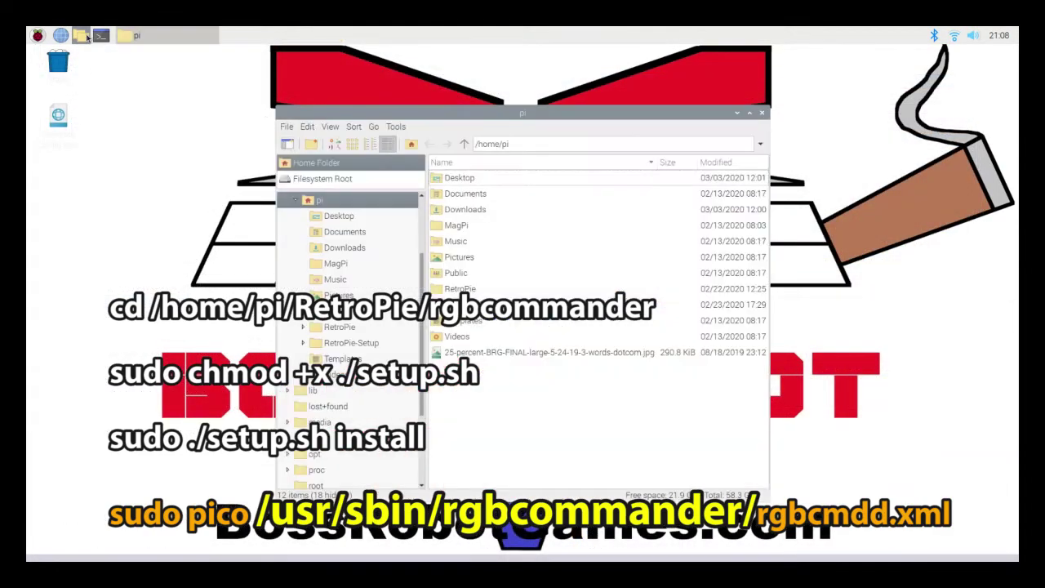
pyautogui.doubleClick(464, 146)
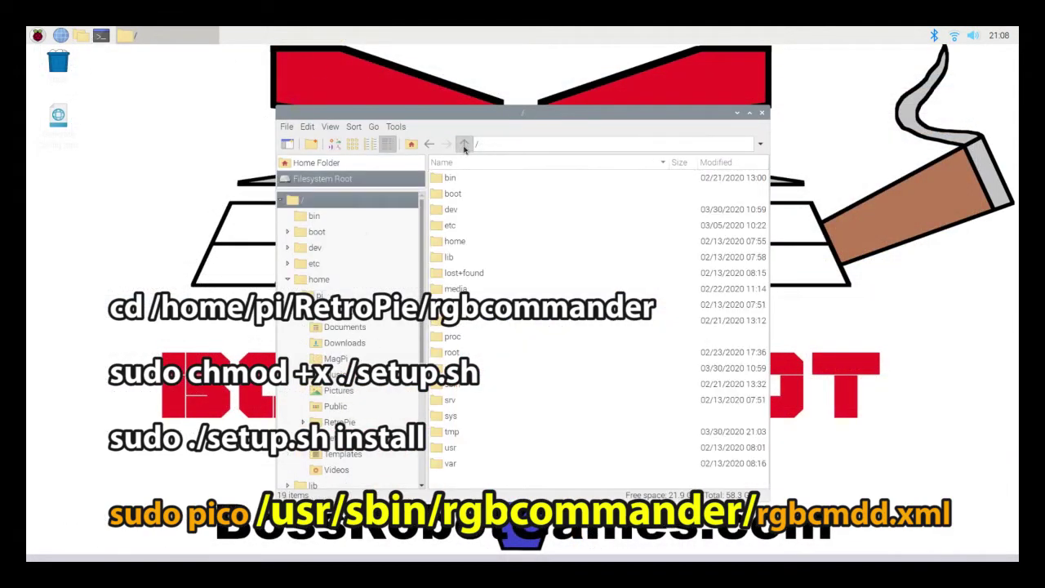
pyautogui.doubleClick(438, 449)
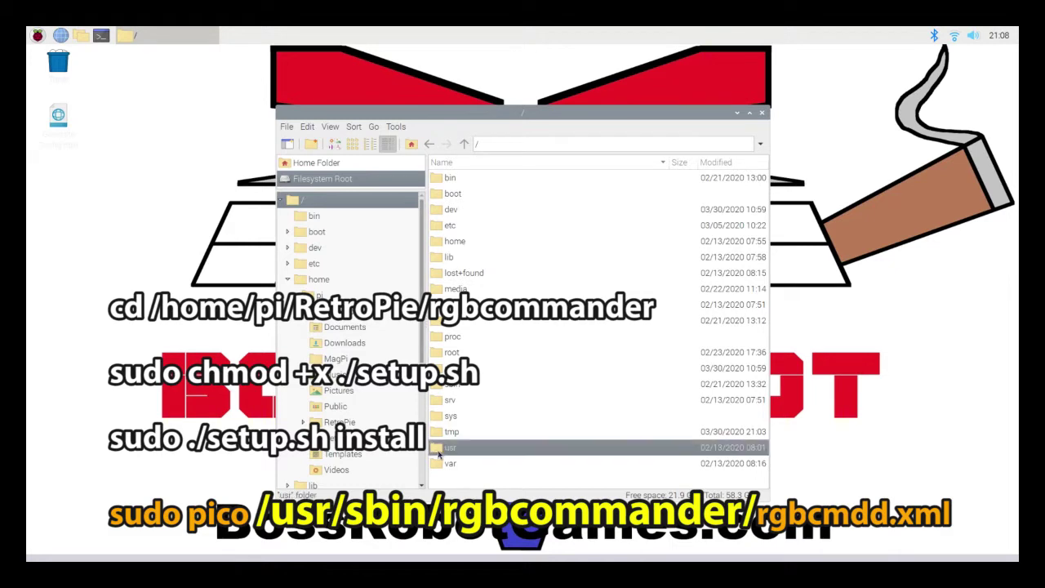
pyautogui.doubleClick(438, 277)
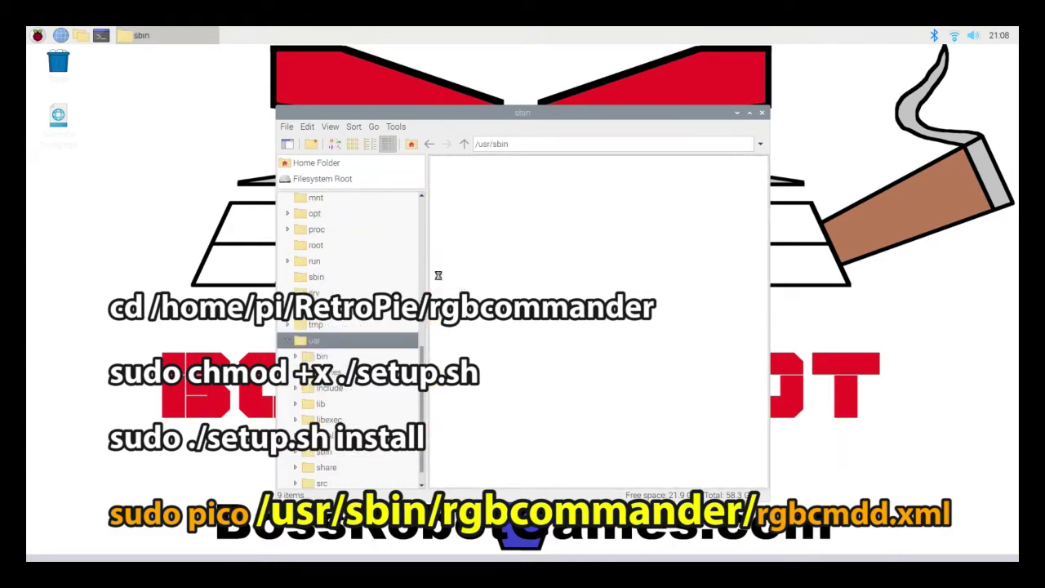
pyautogui.doubleClick(448, 181)
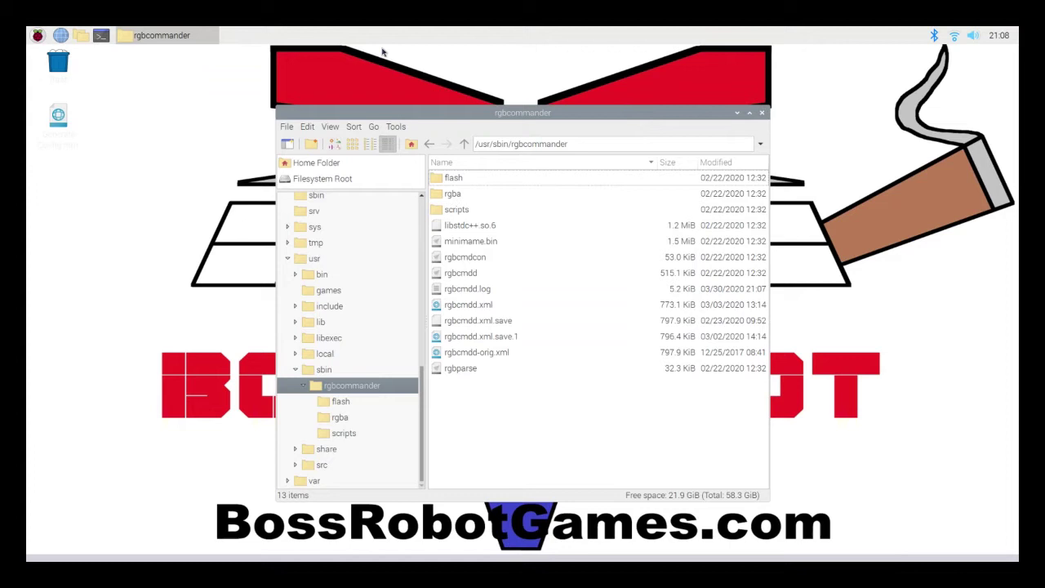
# Launch the Geany editor for viewing the RGBcommander configuration files
pyautogui.click(37, 37)
pyautogui.moveTo(73, 55)
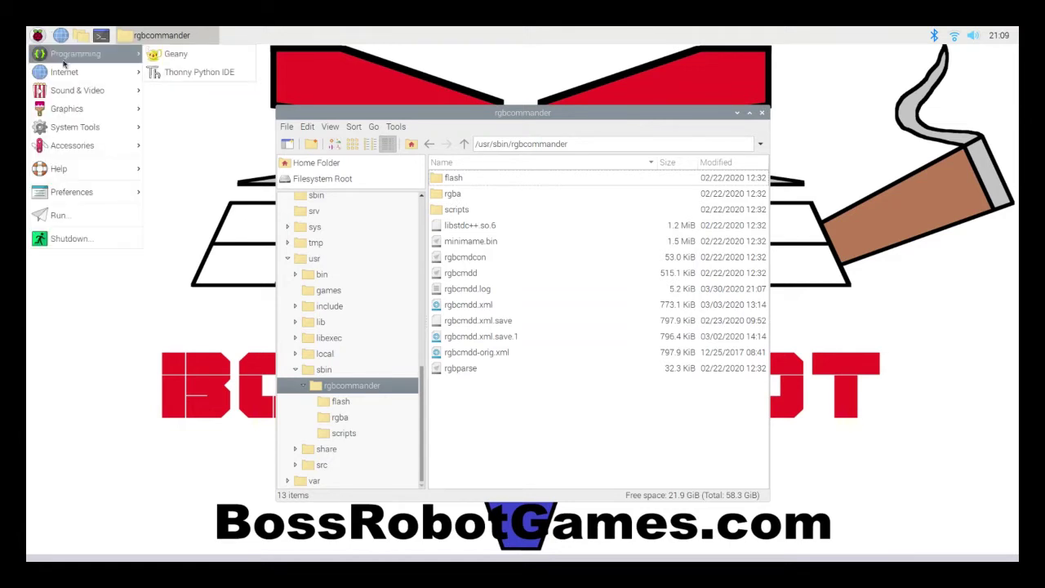
pyautogui.click(180, 58)
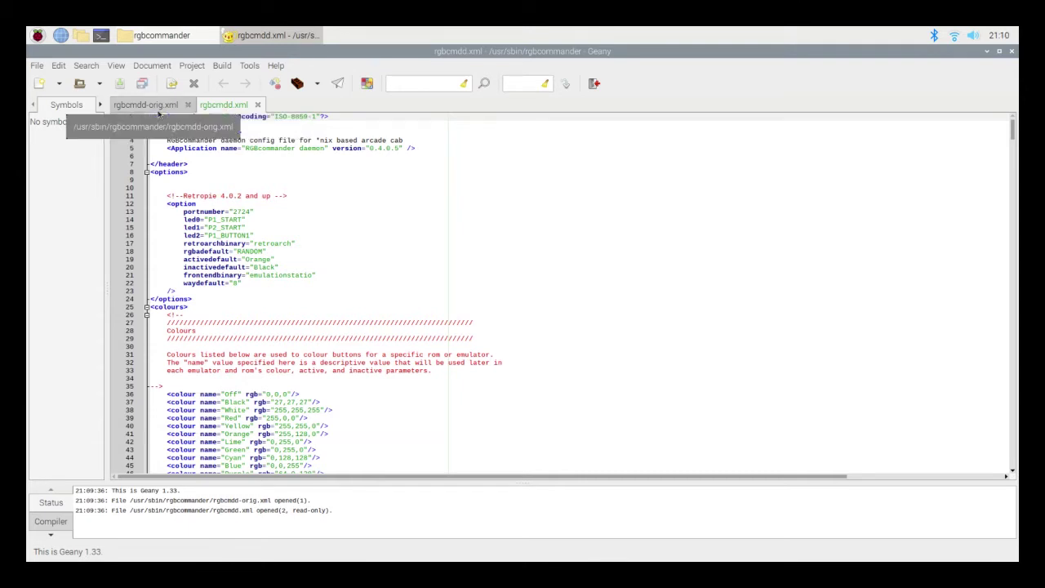
pyautogui.click(36, 67)
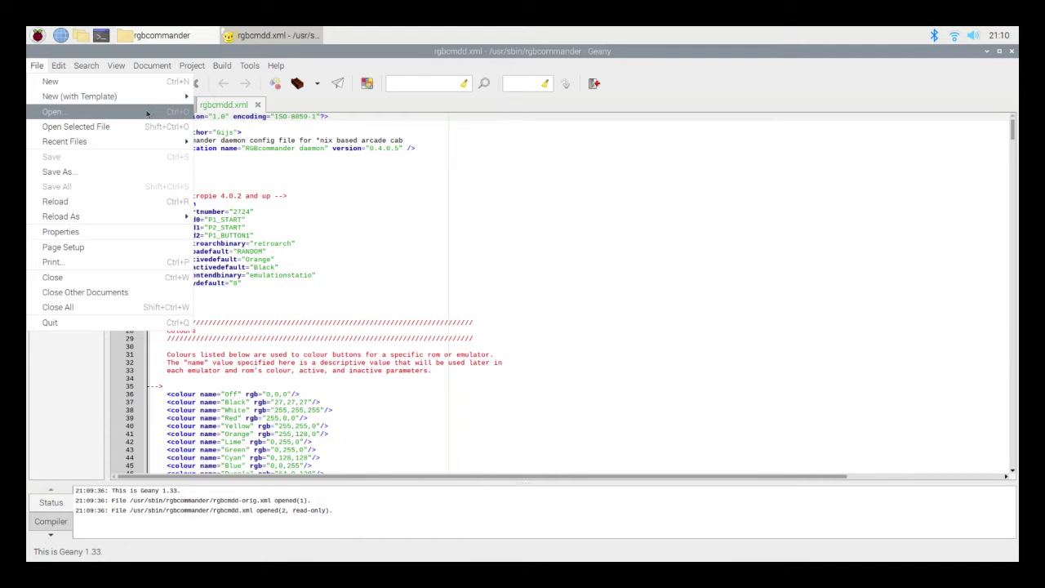
pyautogui.press('Escape')
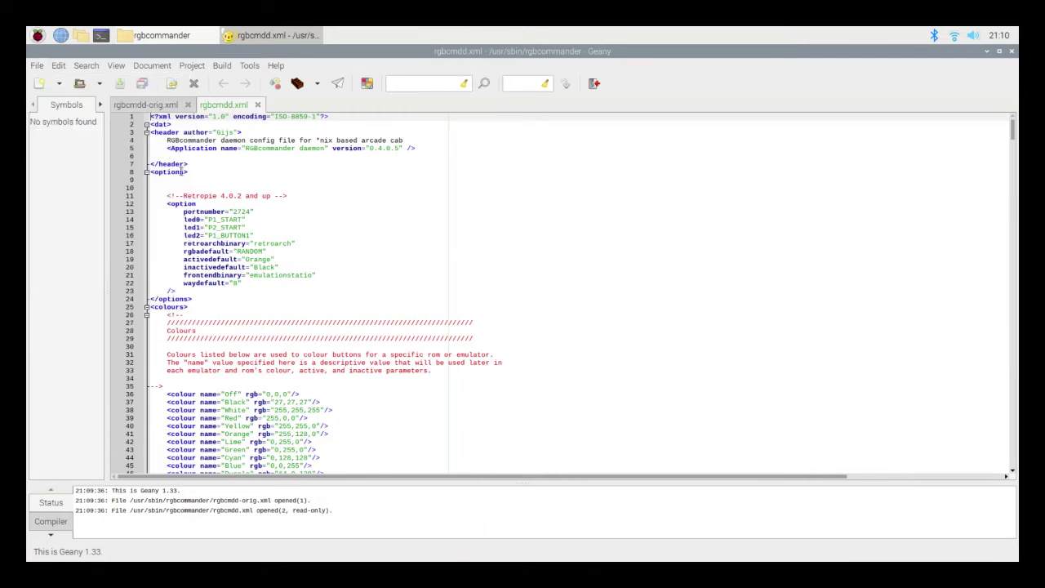
# Examine the notes, colour definitions, ledboard parameters and PACLED64_1 example layout in rgbcmdd-orig.xml
pyautogui.click(138, 106)
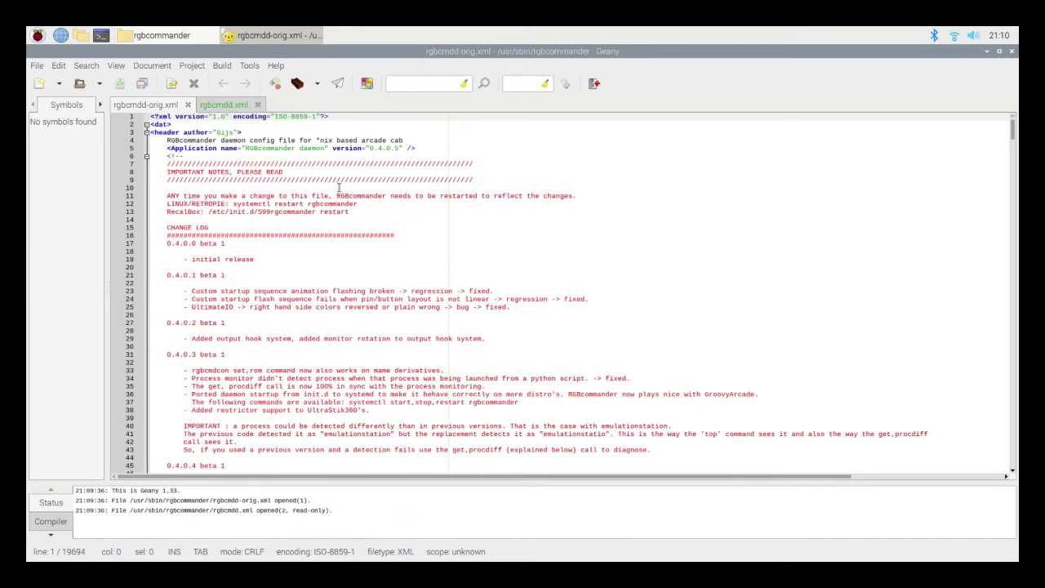
pyautogui.scroll(-20, 339, 187)
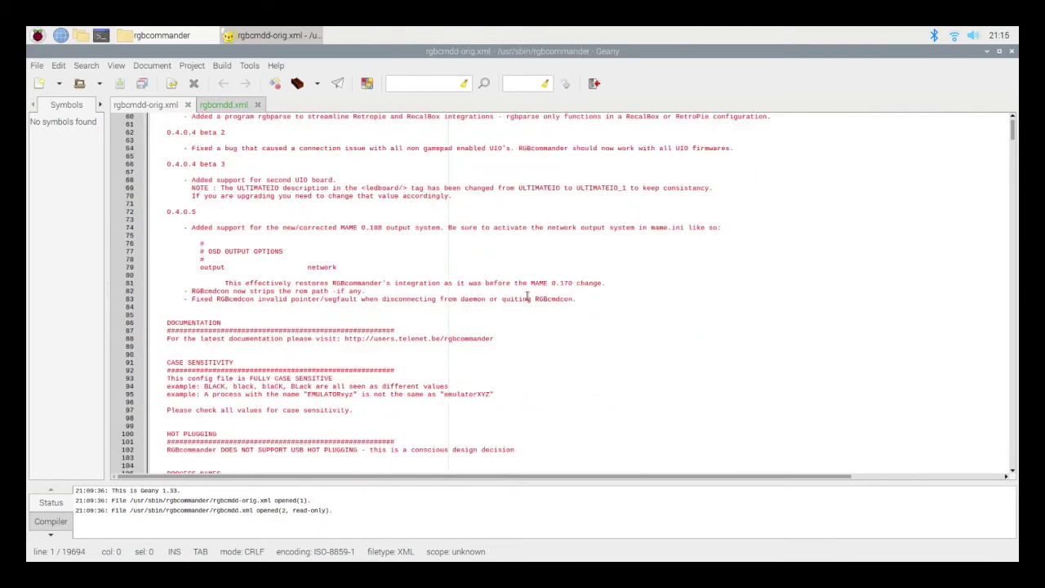
pyautogui.scroll(-20, 527, 295)
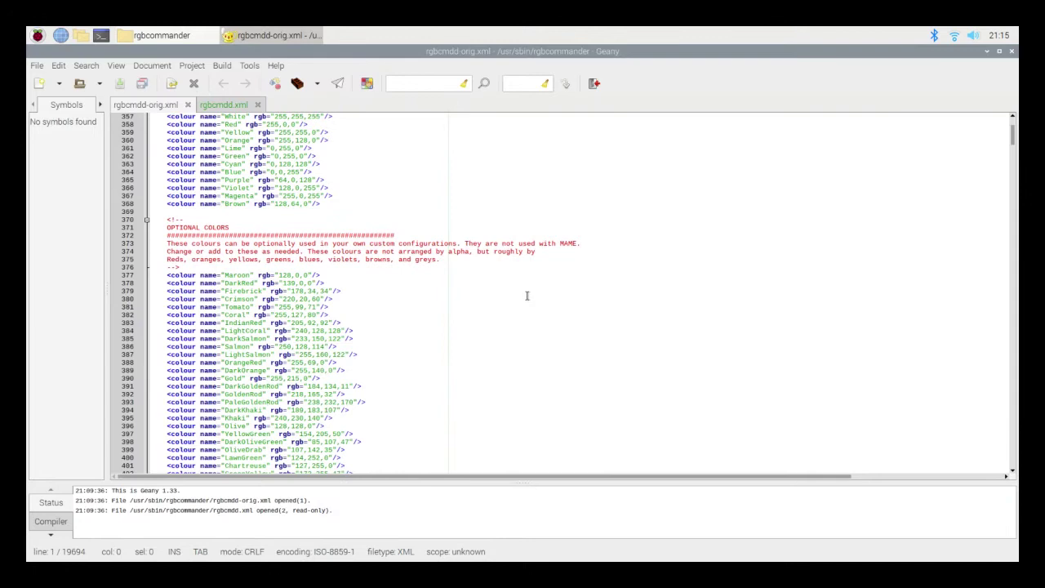
pyautogui.scroll(4, 526, 296)
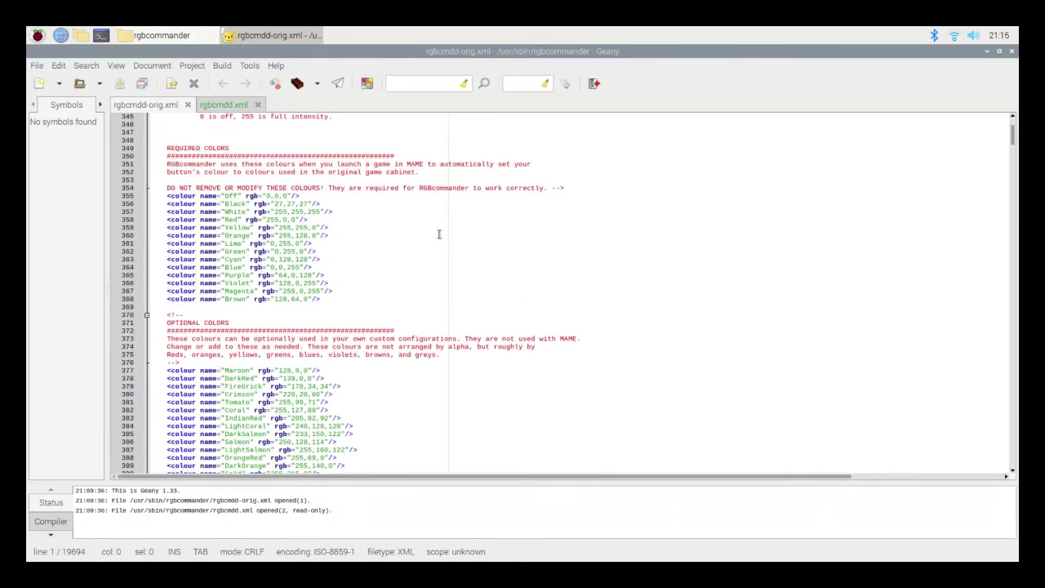
pyautogui.scroll(-9, 318, 253)
pyautogui.scroll(-20, 319, 253)
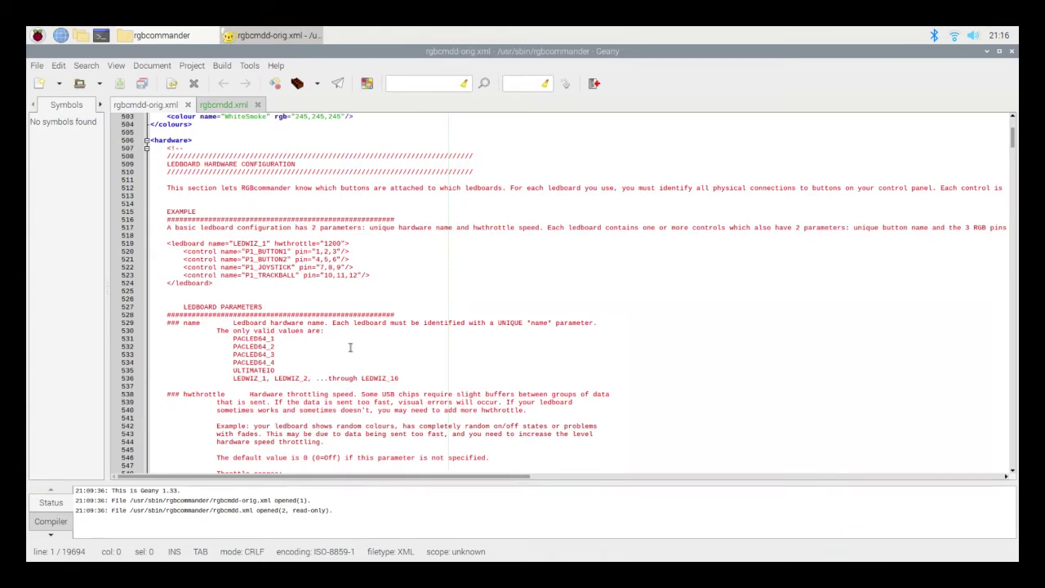
pyautogui.scroll(-20, 350, 348)
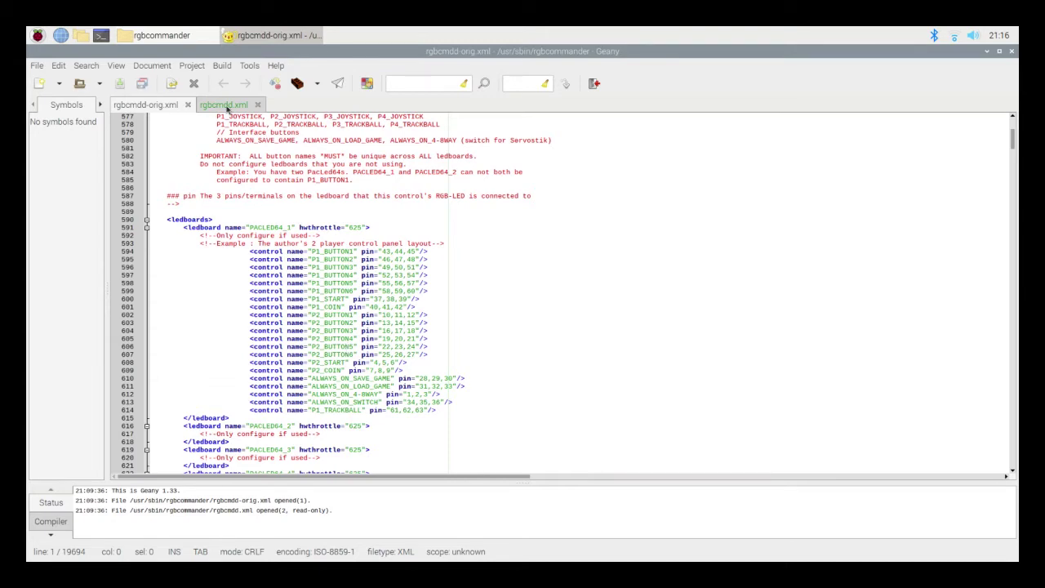
# Switch to rgbcmdd.xml and examine the control-to-pin assignments of the ULTIMATEIO_1 ledboard, including the commented example layout
pyautogui.click(223, 104)
pyautogui.scroll(-10, 245, 307)
pyautogui.scroll(-20, 245, 307)
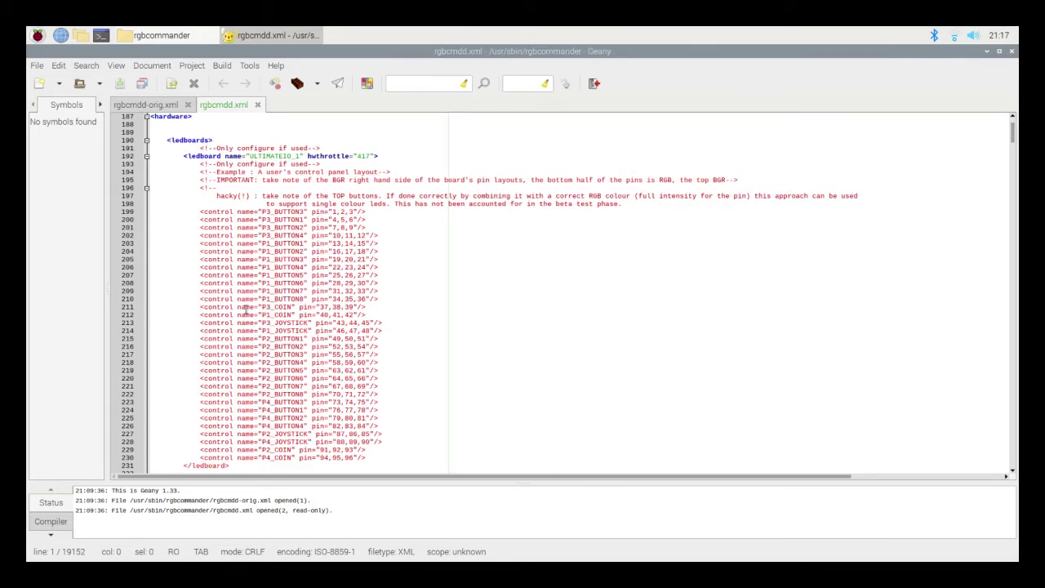
pyautogui.scroll(2, 246, 310)
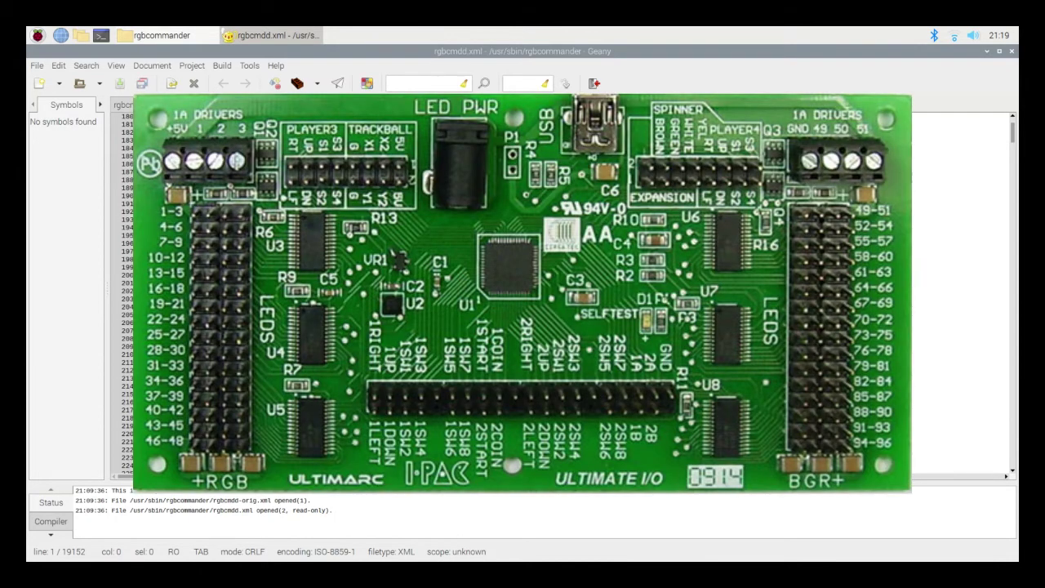
pyautogui.scroll(-4, 523, 294)
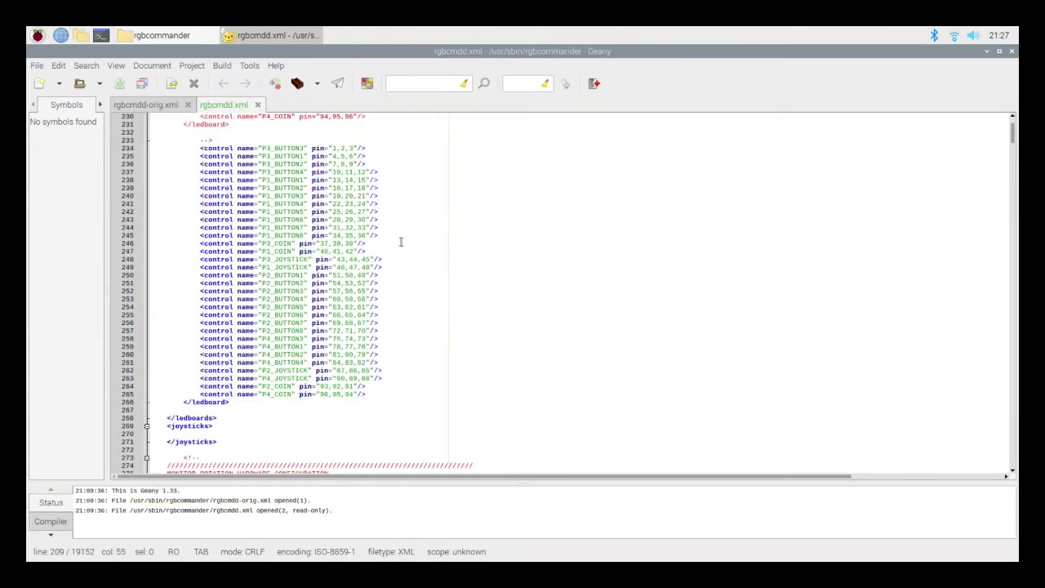
pyautogui.scroll(-3, 401, 241)
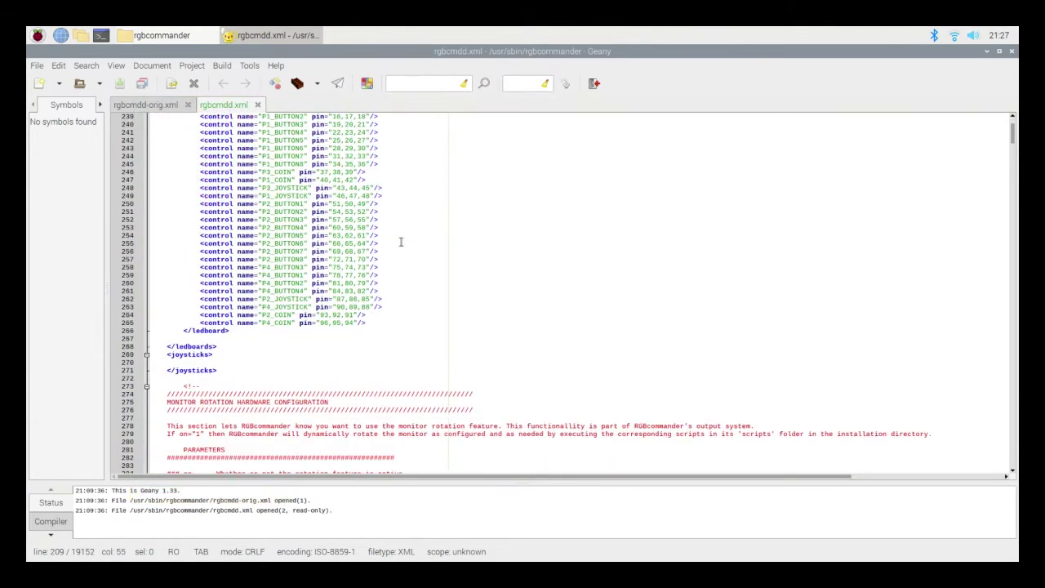
pyautogui.scroll(3, 401, 241)
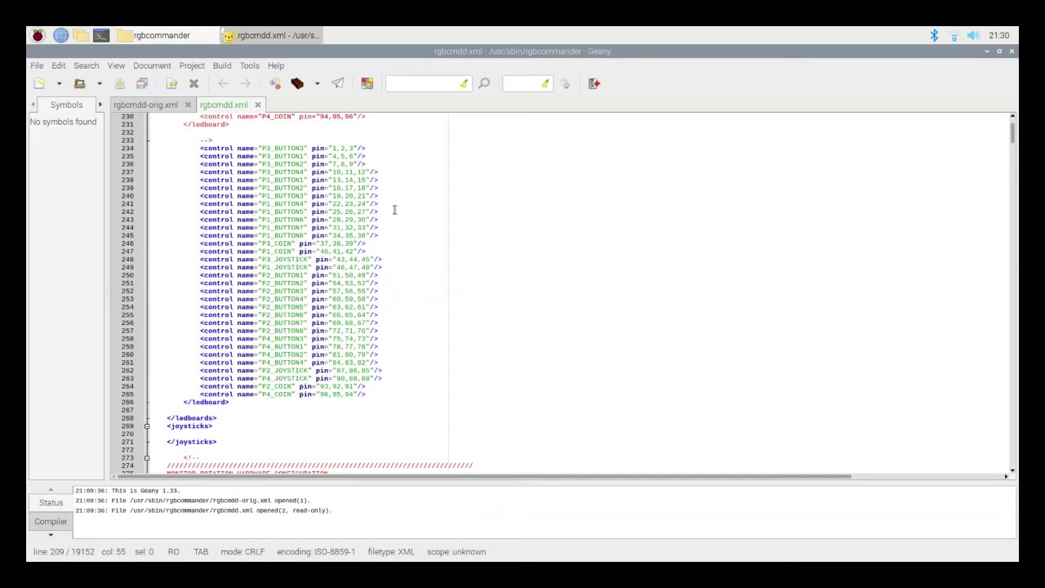
# Search rgbcmdd.xml for "tmntu"
pyautogui.hotkey('ctrl', 'f')
pyautogui.write('tmn')
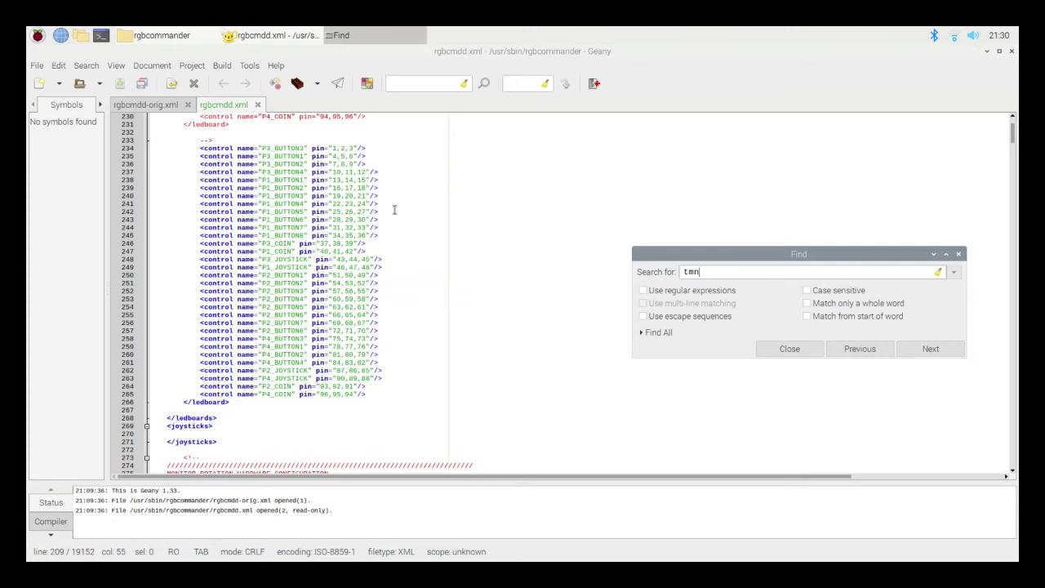
pyautogui.write('tu')
pyautogui.press('Return')
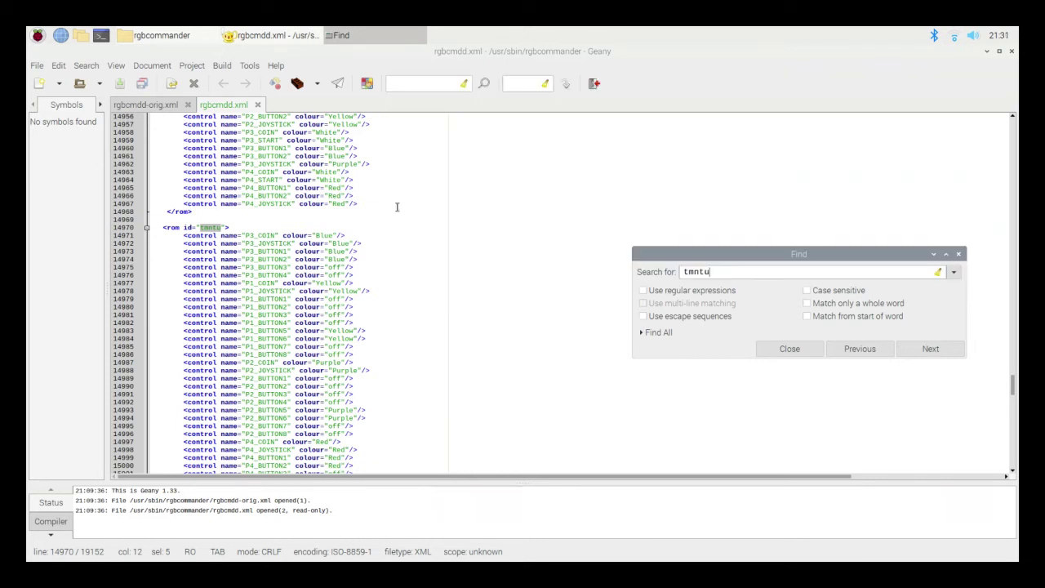
# Compare the button, joystick and coin colour assignments in the two tmntu rom entries
pyautogui.scroll(-9, 397, 207)
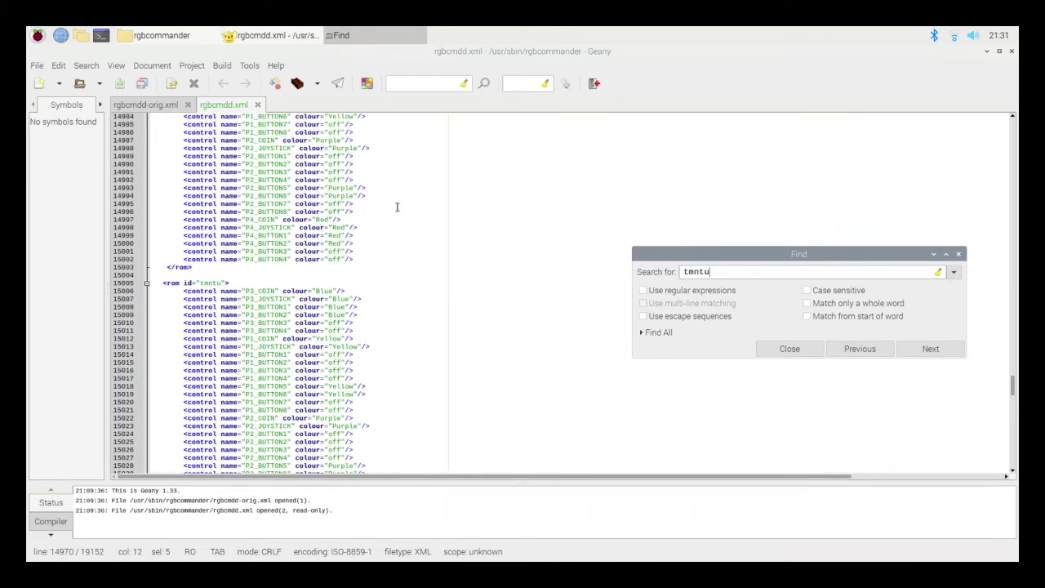
pyautogui.scroll(8, 396, 207)
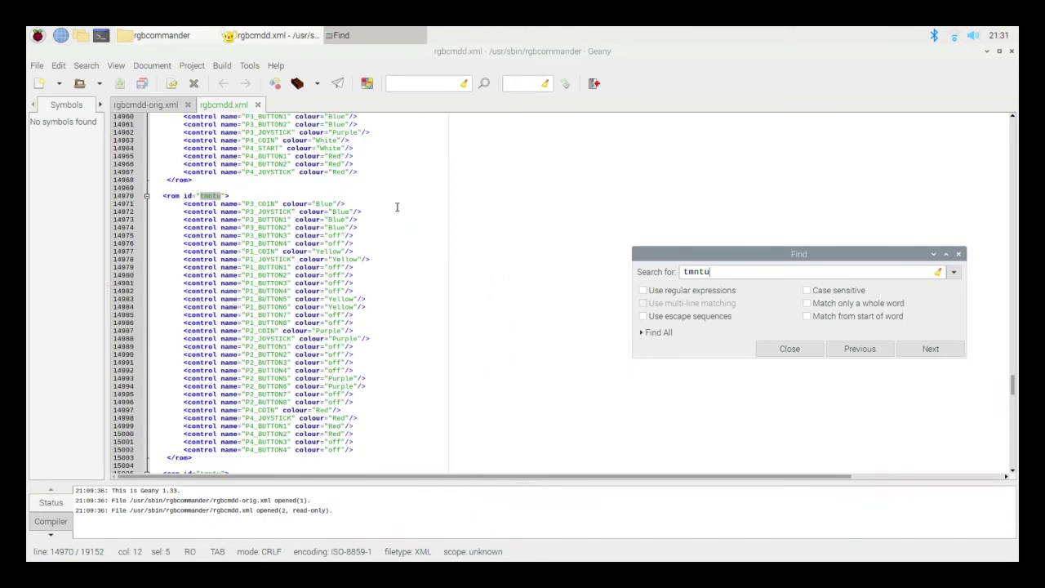
pyautogui.scroll(-9, 397, 206)
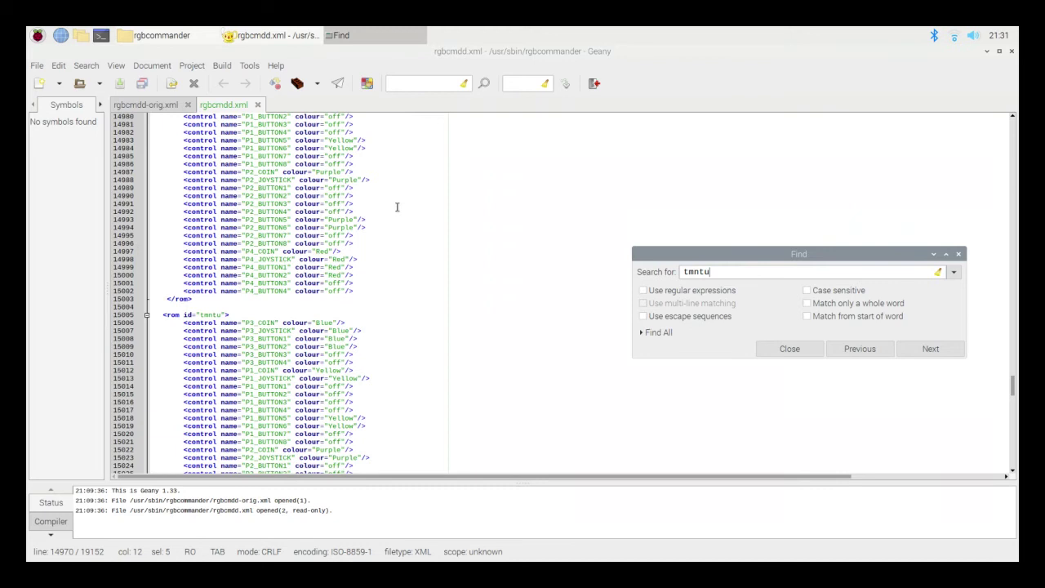
pyautogui.scroll(-3, 396, 207)
pyautogui.scroll(-3, 396, 207)
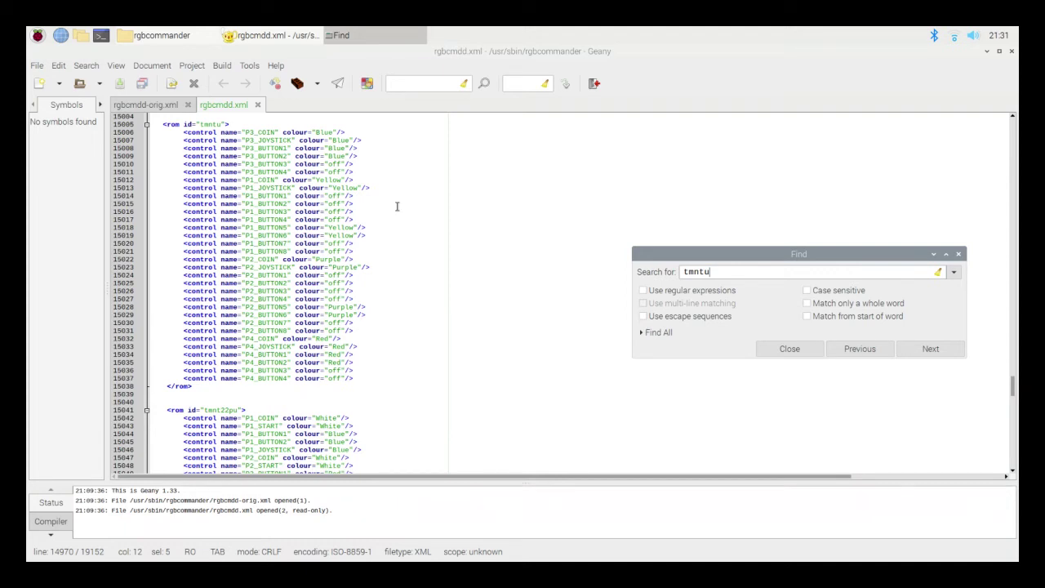
pyautogui.scroll(7, 307, 222)
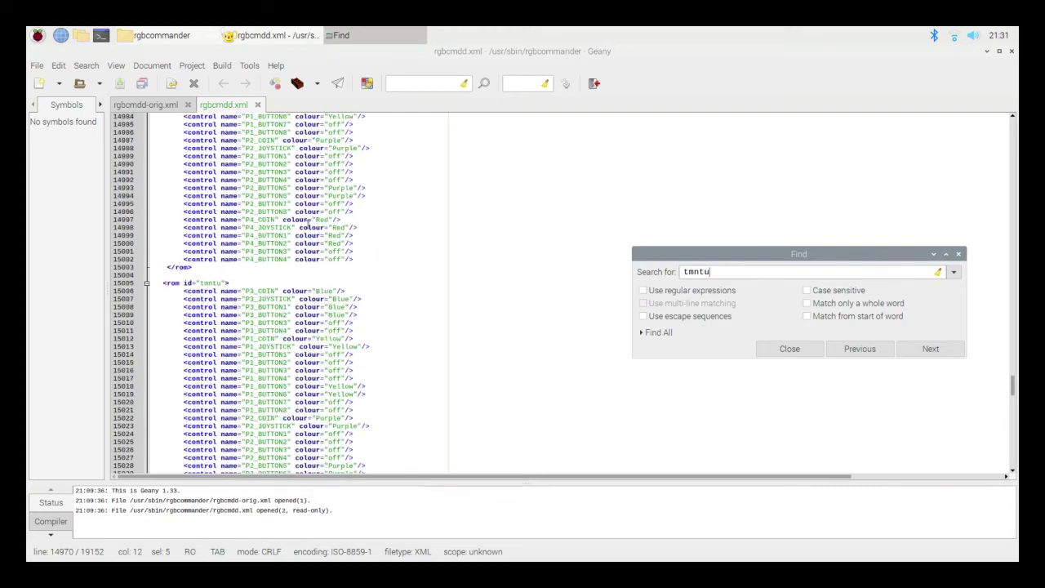
# Examine the tmnt rom entry's control colours alongside the neighbouring tmntu entries in rgbcmdd.xml
pyautogui.scroll(9, 308, 222)
pyautogui.scroll(7, 308, 224)
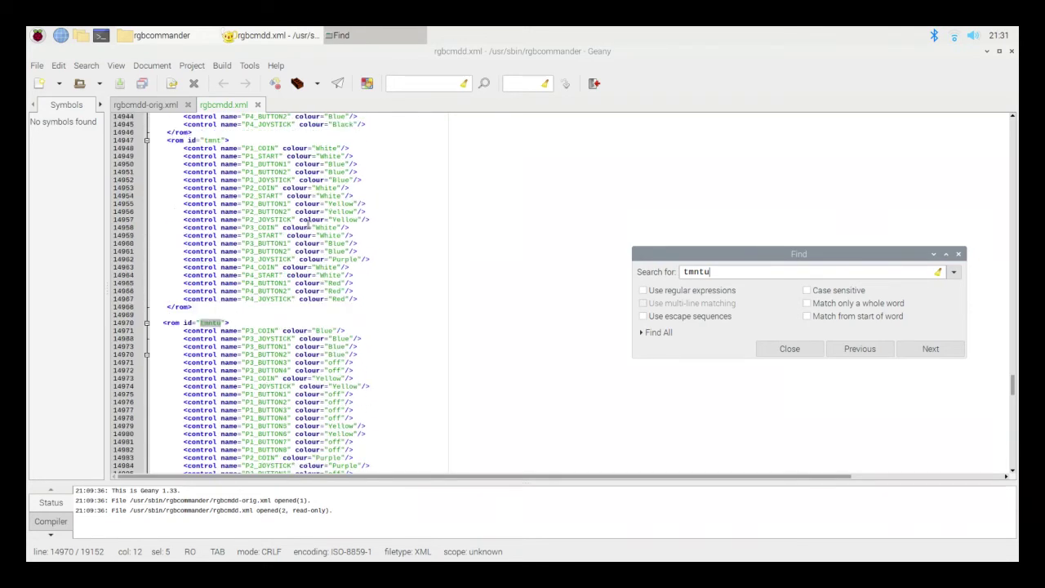
pyautogui.scroll(-8, 308, 222)
pyautogui.scroll(6, 308, 222)
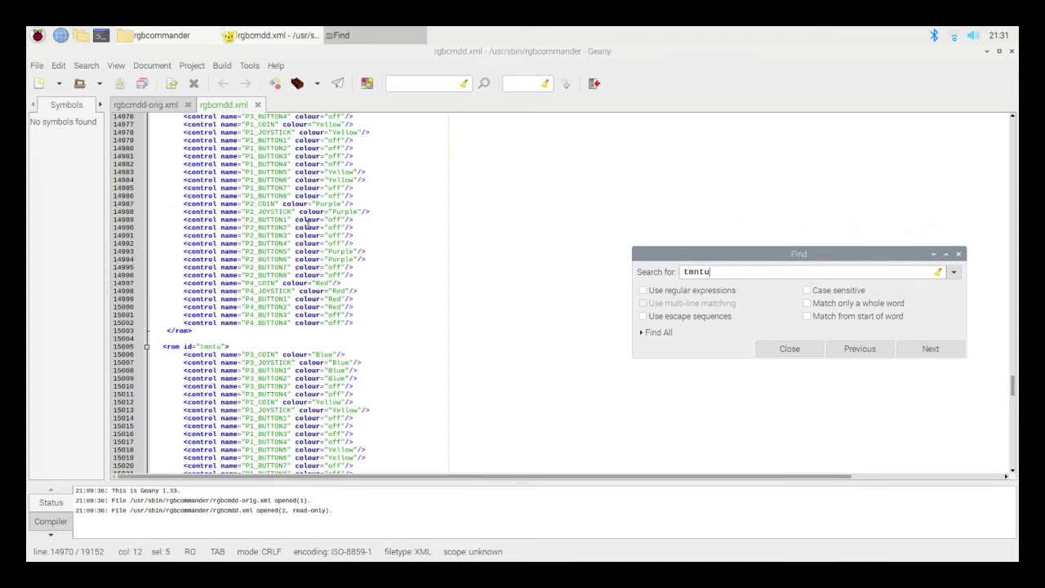
pyautogui.scroll(-20, 307, 223)
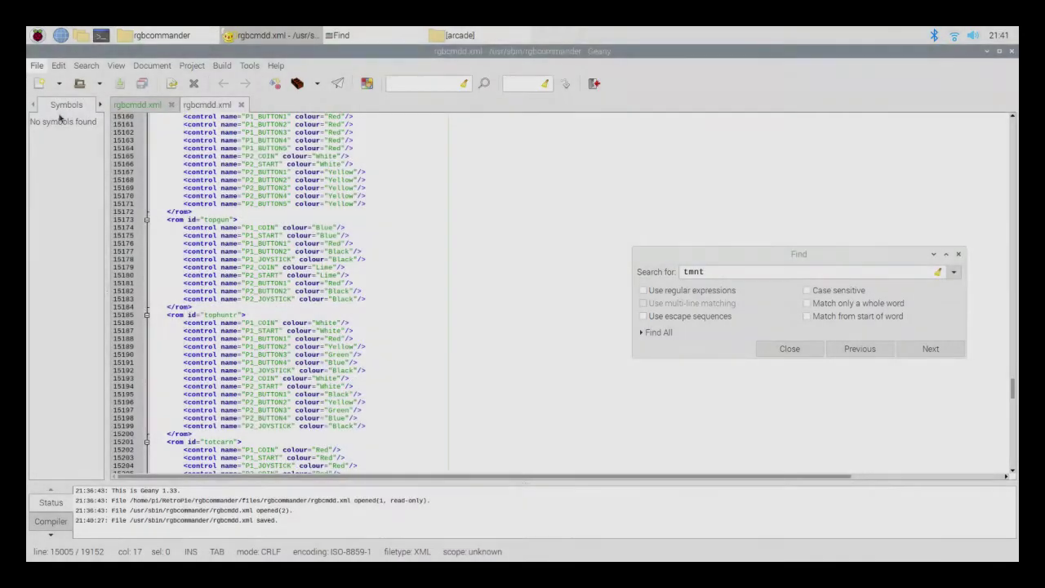
# Open rgbcmdd.log from the /usr/sbin/rgbcommander folder for viewing
pyautogui.hotkey('ctrl', 'o')
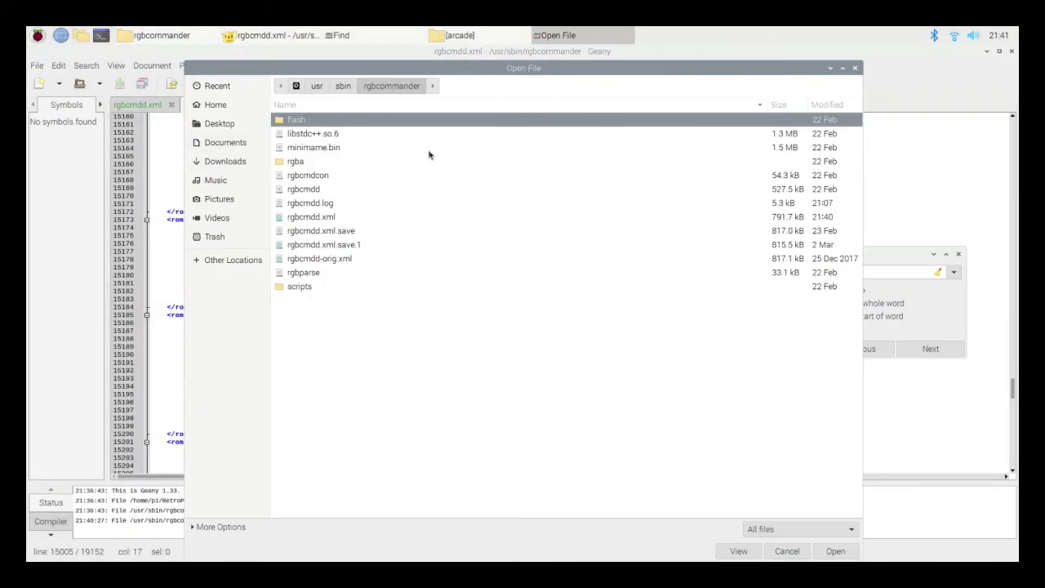
pyautogui.click(311, 207)
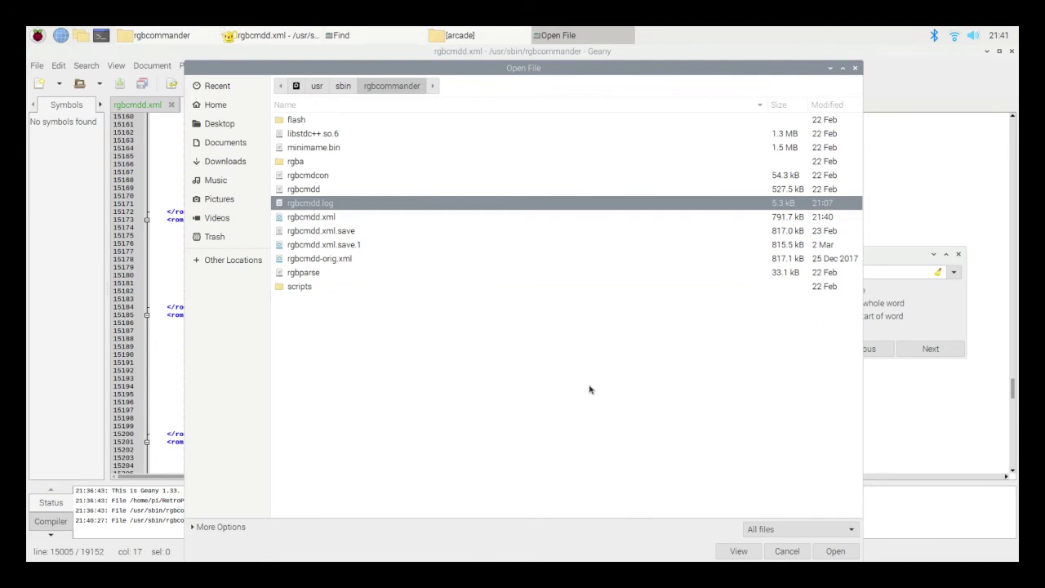
pyautogui.click(740, 552)
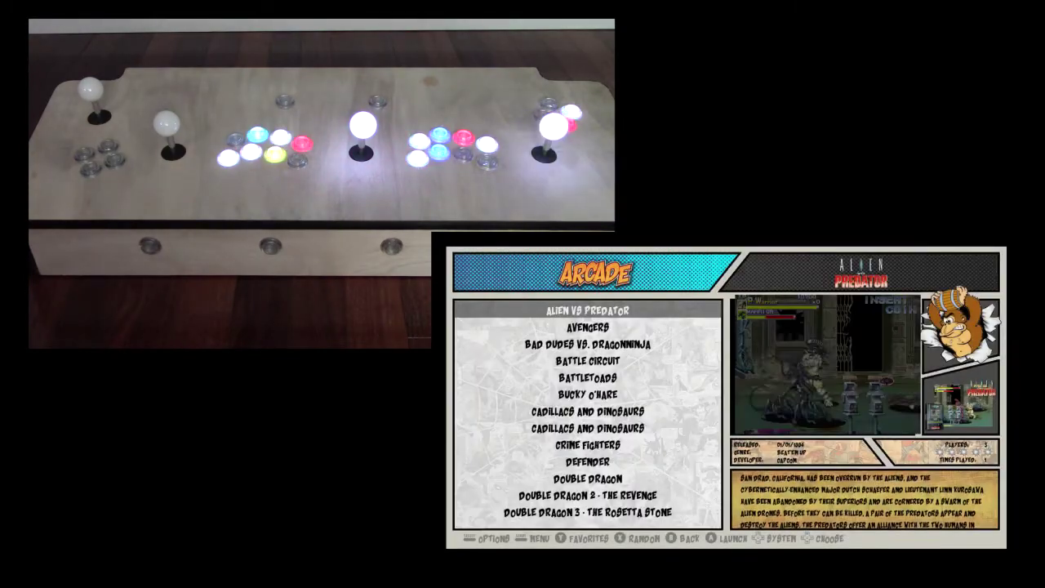
# Switch to EmulationStation and browse the Arcade game list, including NBA Jam, to check the control panel's per-game lighting
pyautogui.press('Up')
pyautogui.press('F4')
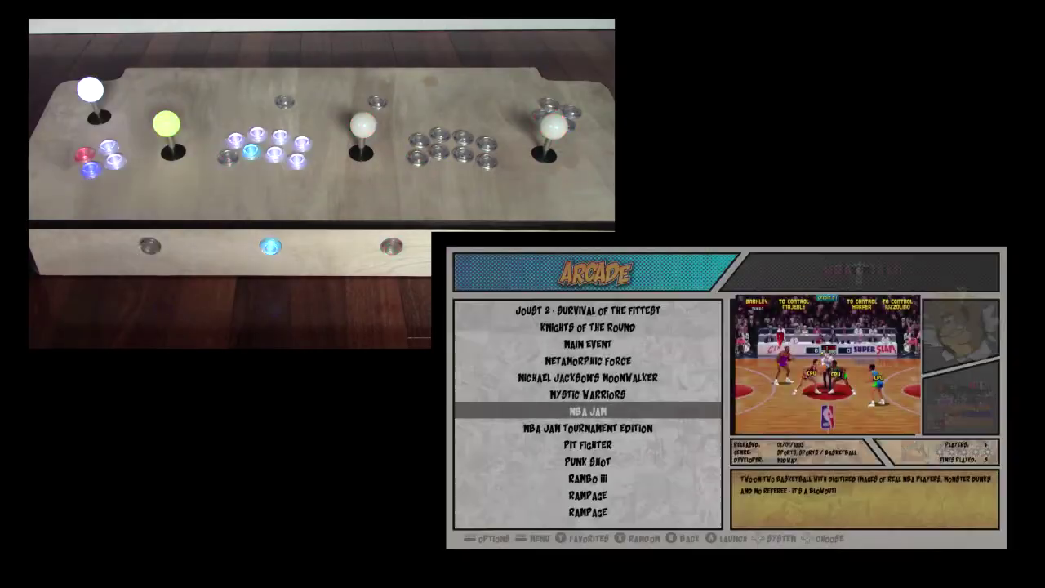
pyautogui.press('Down')
pyautogui.press('Return')
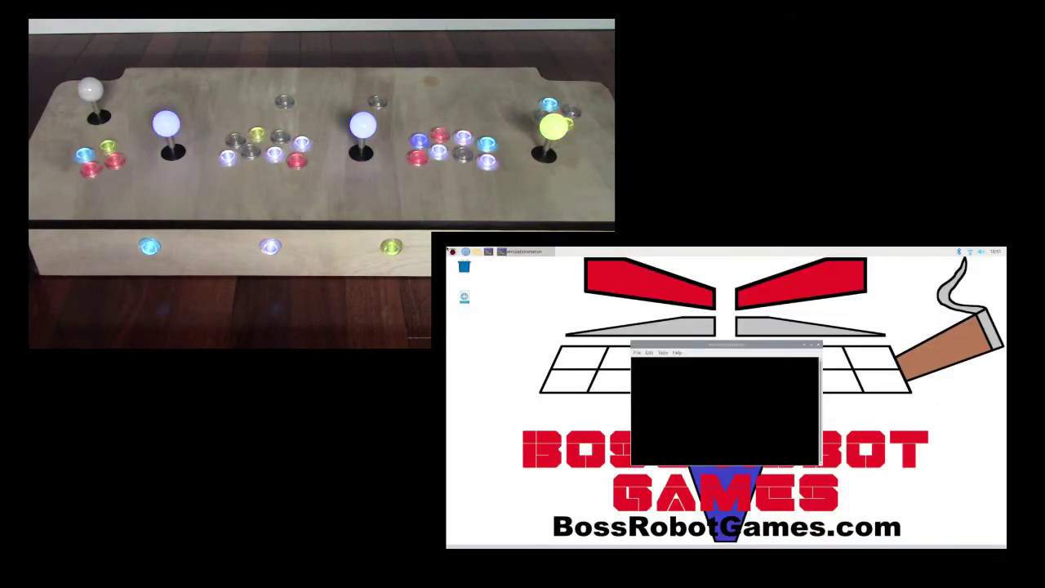